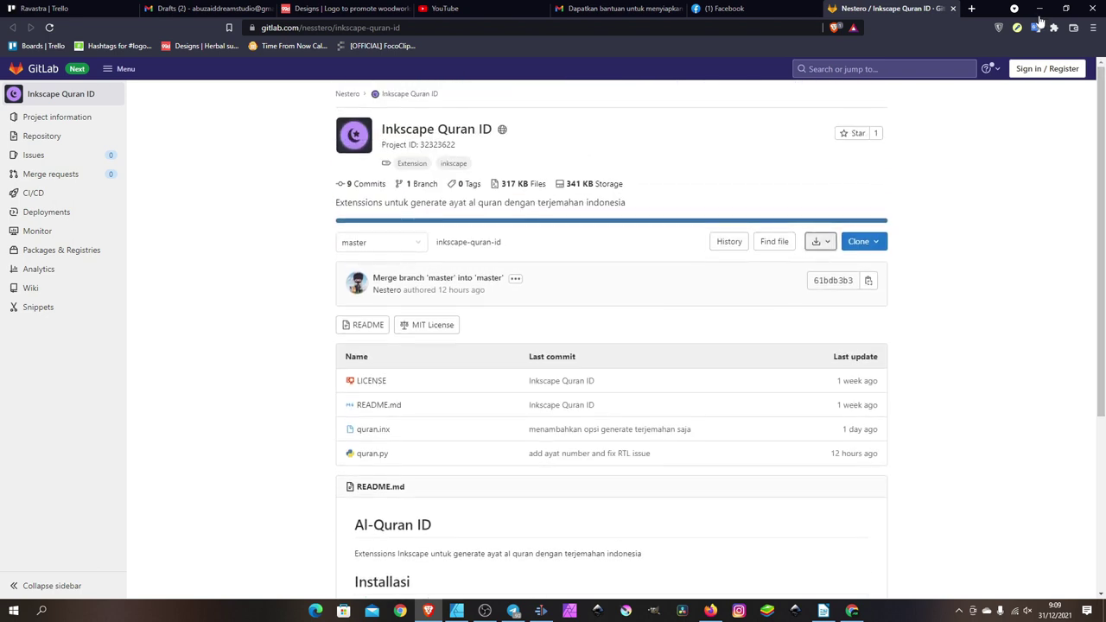
Step: Download the Inkscape Quran ID source code as a zip into the SOFTWARES folder
{"action": "key", "text": "Return"}
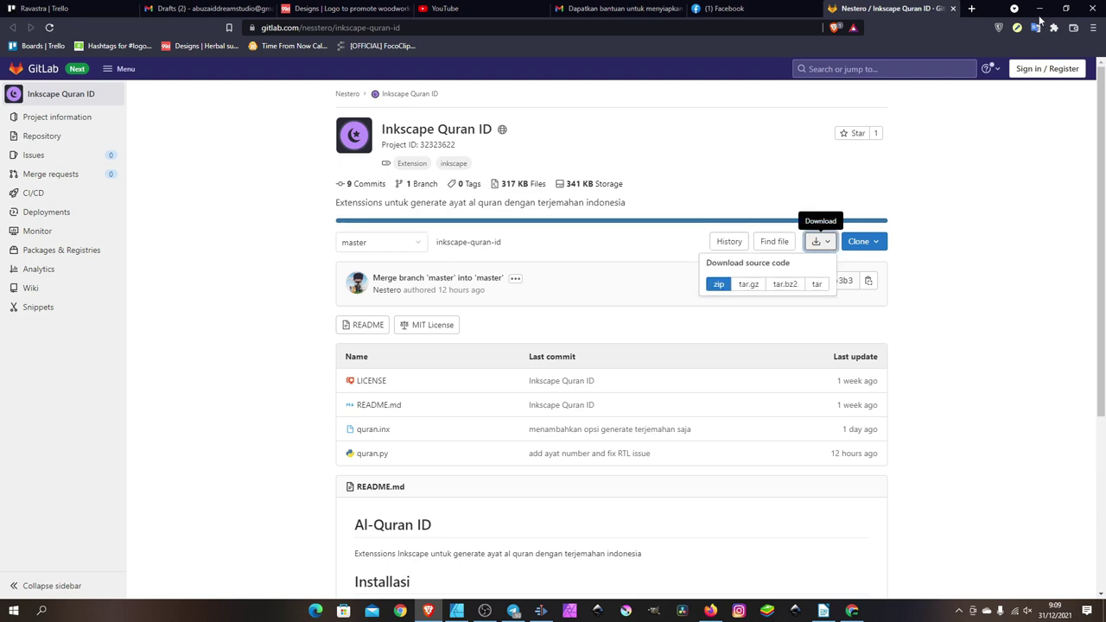
{"action": "key", "text": "Tab"}
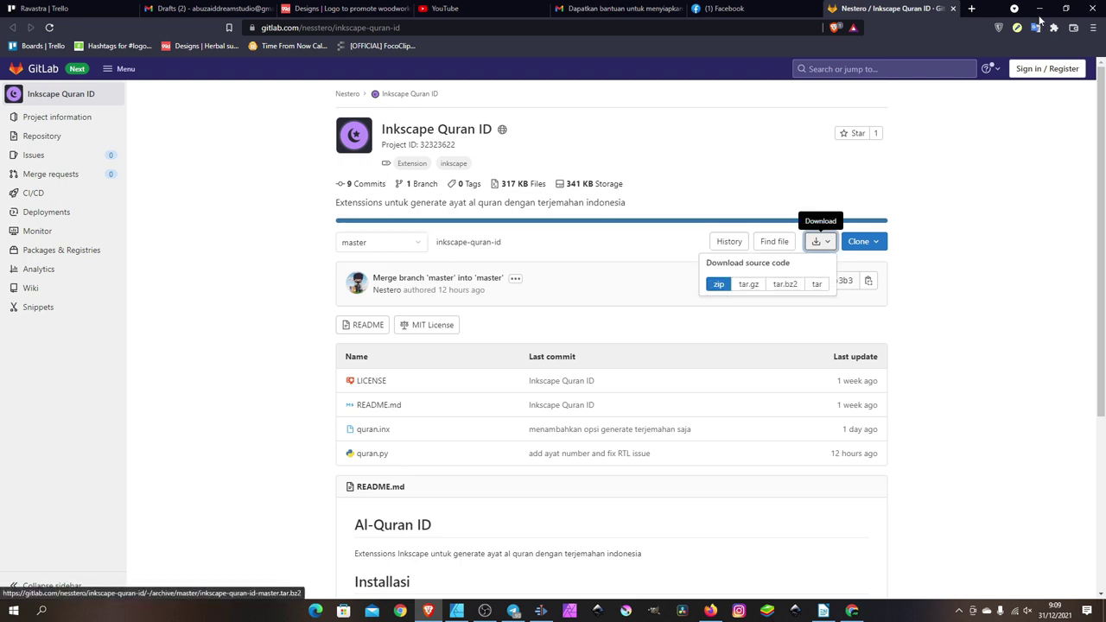
{"action": "key", "text": "Return"}
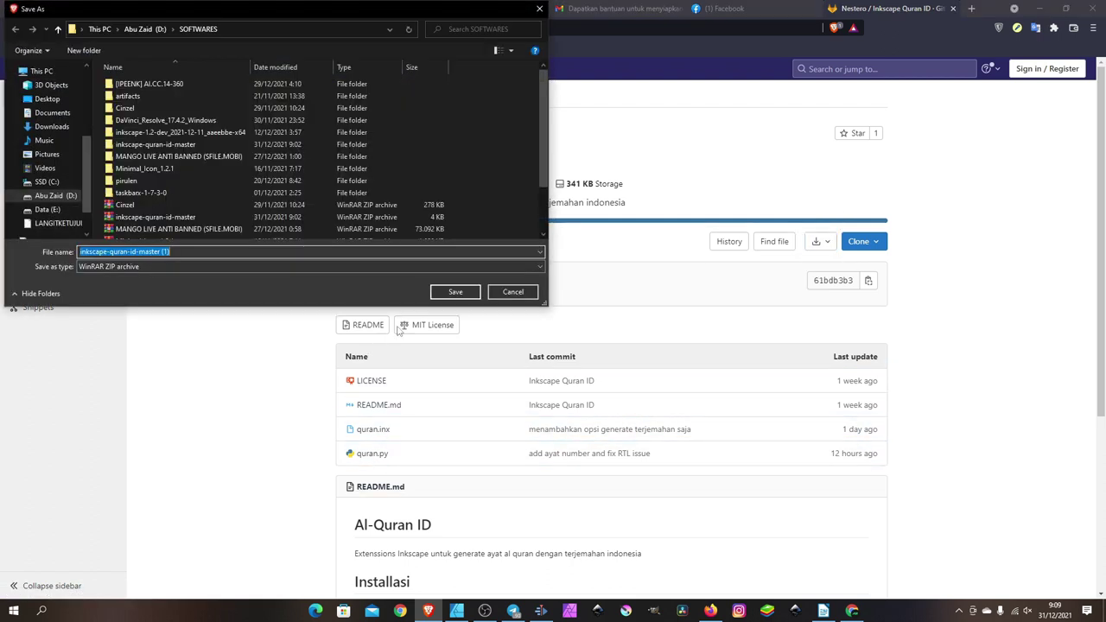
{"action": "left_click", "coordinate": [473, 291]}
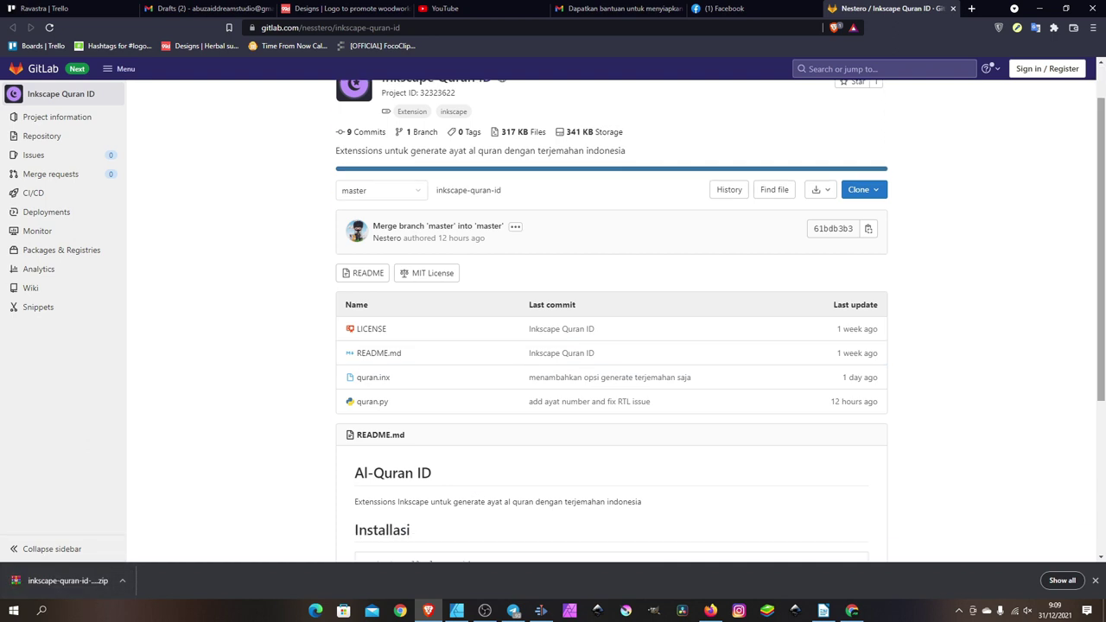
Step: Show the downloaded zip archive in its folder in File Explorer
{"action": "key", "text": "Down"}
{"action": "key", "text": "Down"}
{"action": "key", "text": "Down"}
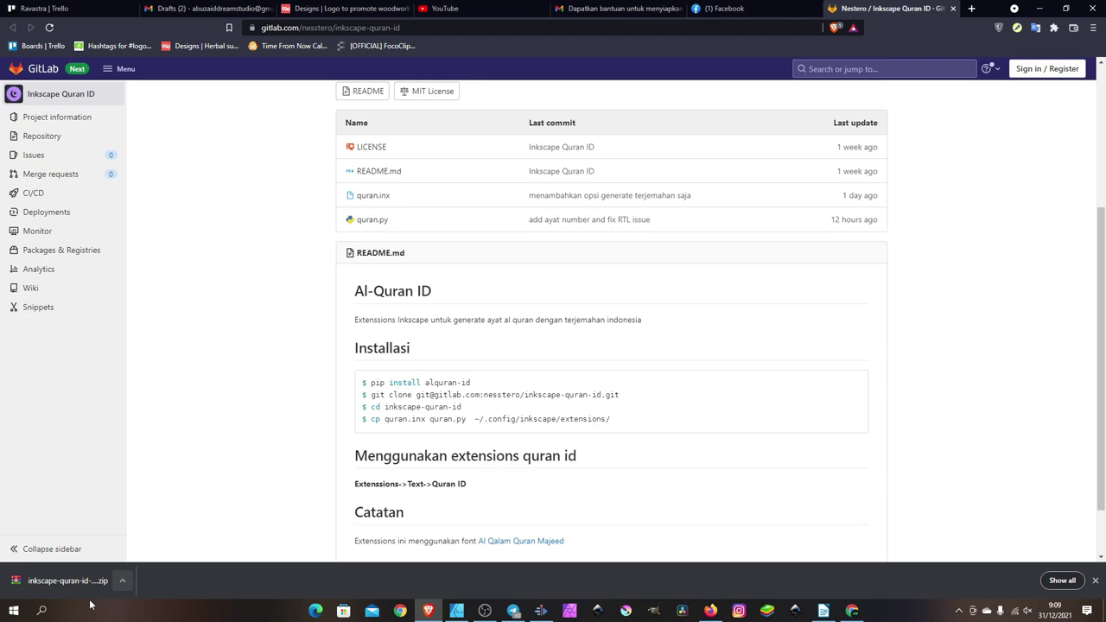
{"action": "left_click", "coordinate": [121, 581]}
{"action": "left_click", "coordinate": [123, 532]}
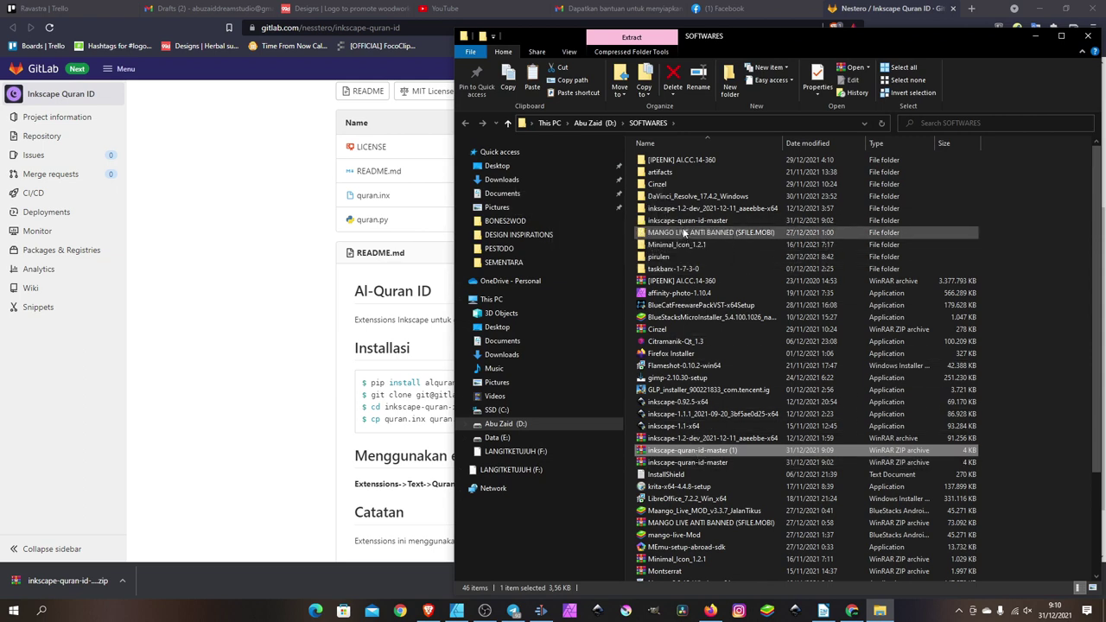
Step: Copy the inkscape-quran-id-master folder
{"action": "left_click", "coordinate": [692, 223]}
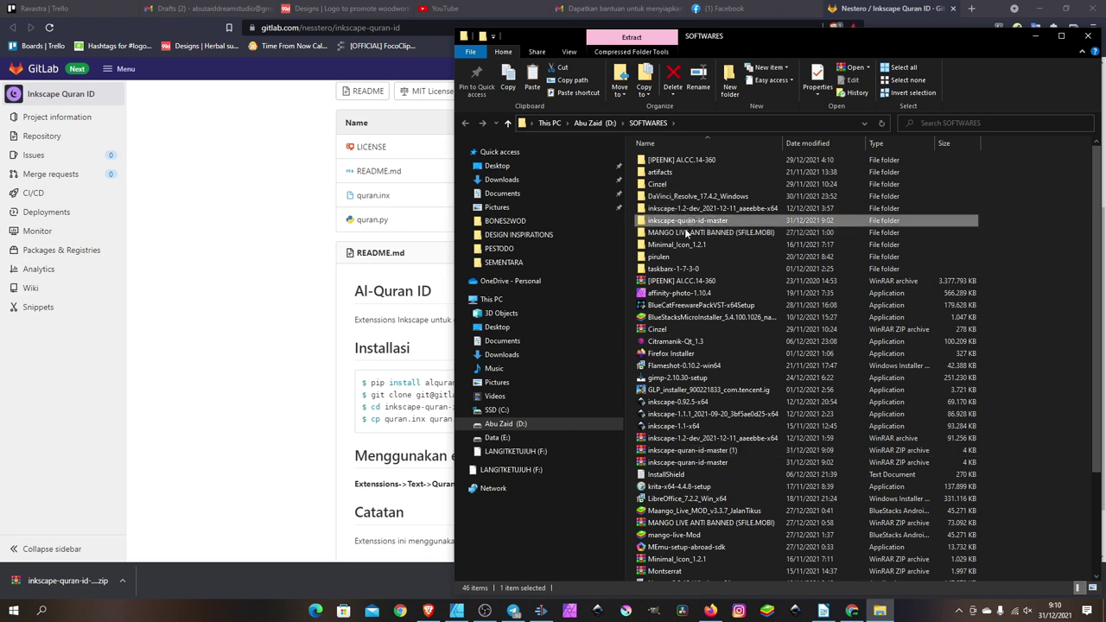
{"action": "right_click", "coordinate": [695, 221]}
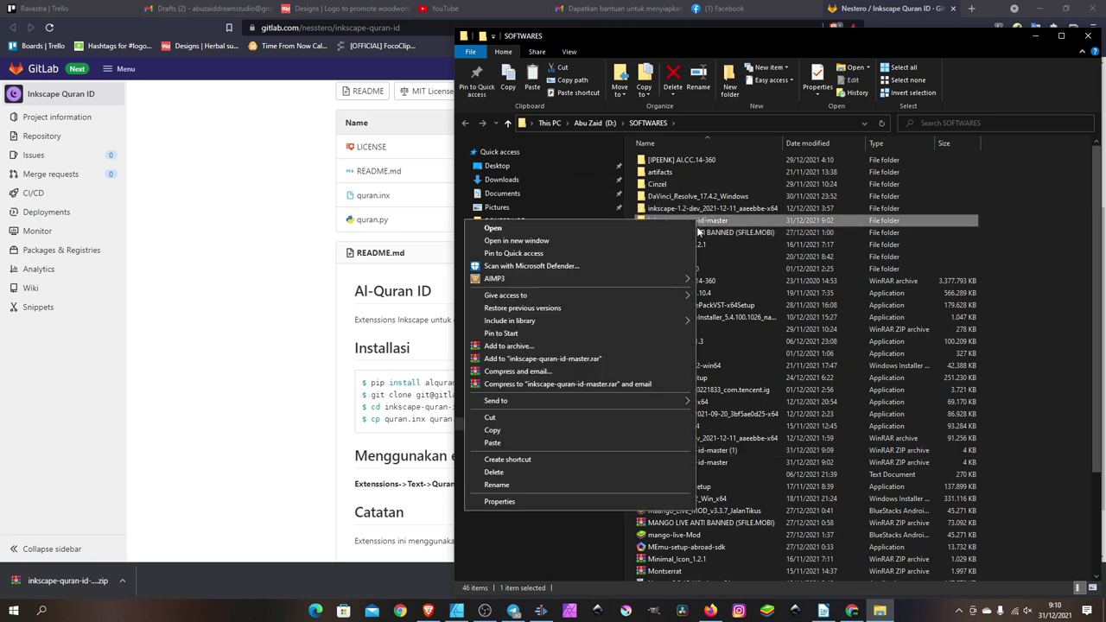
{"action": "left_click", "coordinate": [507, 430]}
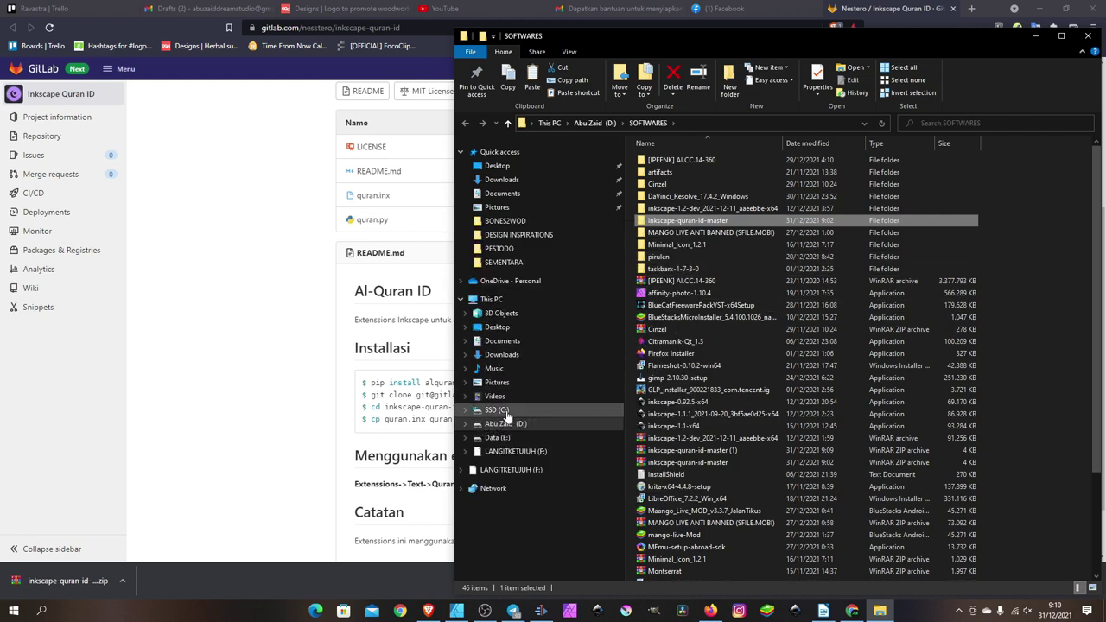
Step: With hidden items shown, go to C:\Users\<user>\AppData\Roaming\inkscape
{"action": "left_click", "coordinate": [506, 412]}
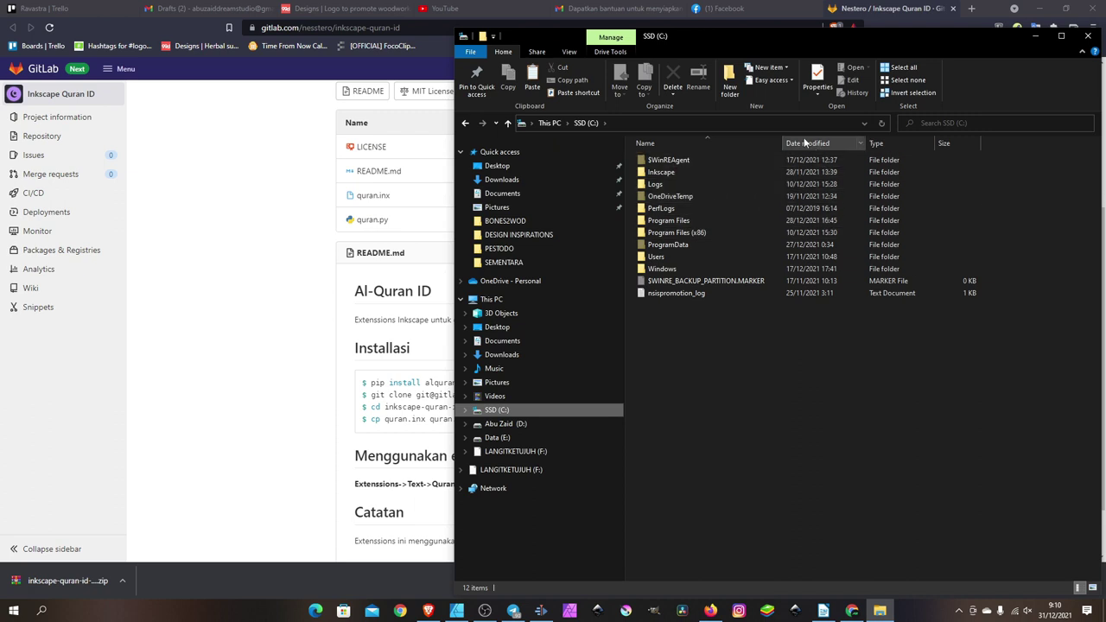
{"action": "left_click", "coordinate": [570, 52]}
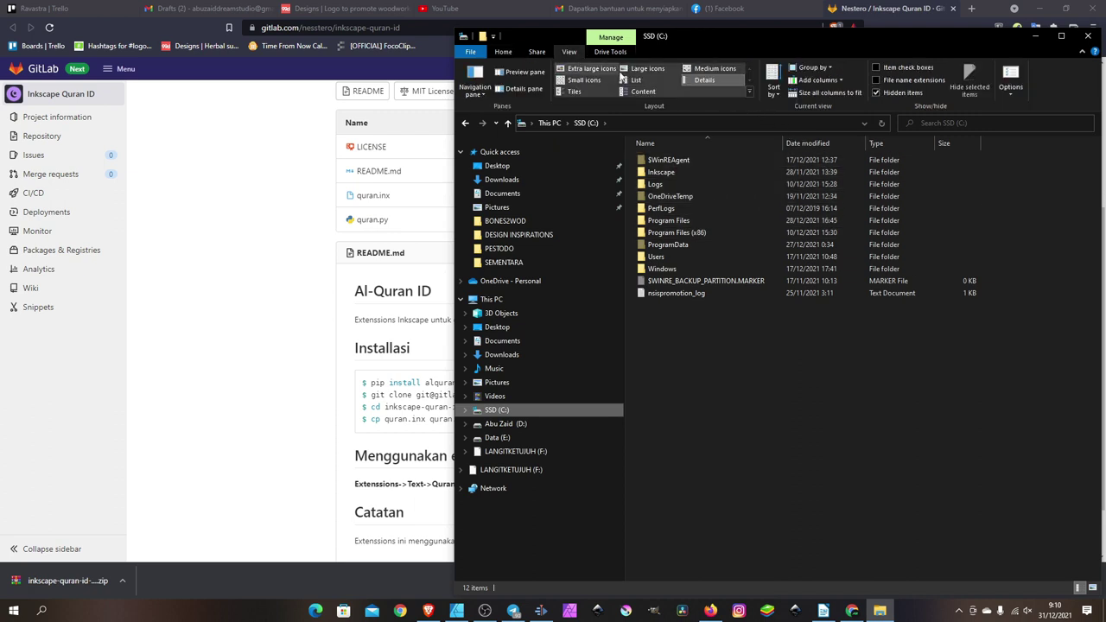
{"action": "left_click", "coordinate": [877, 92]}
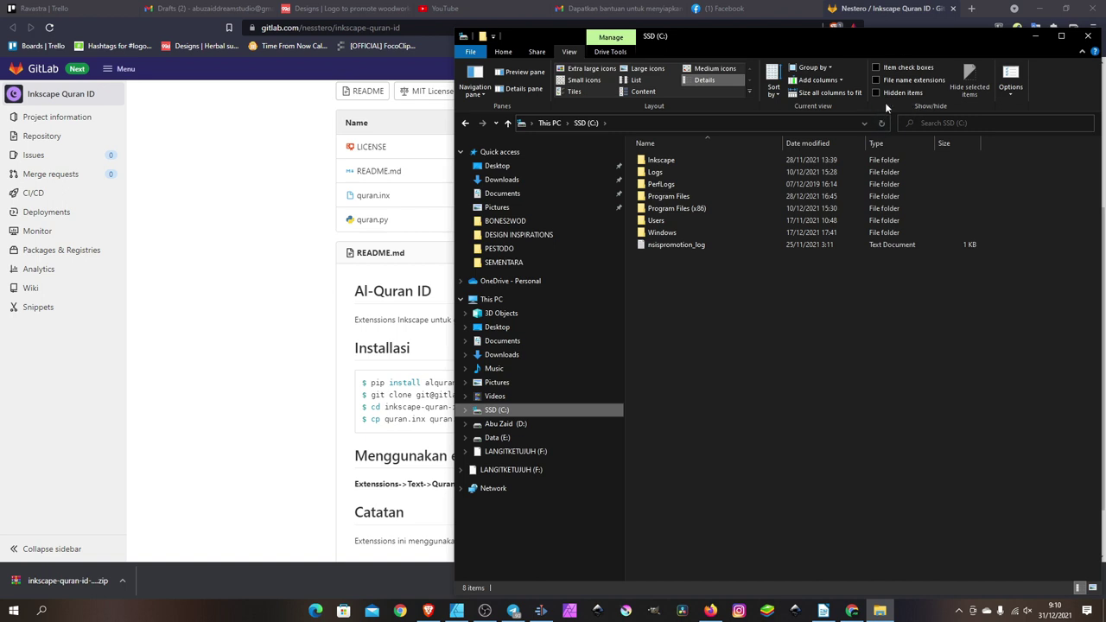
{"action": "left_click", "coordinate": [876, 92]}
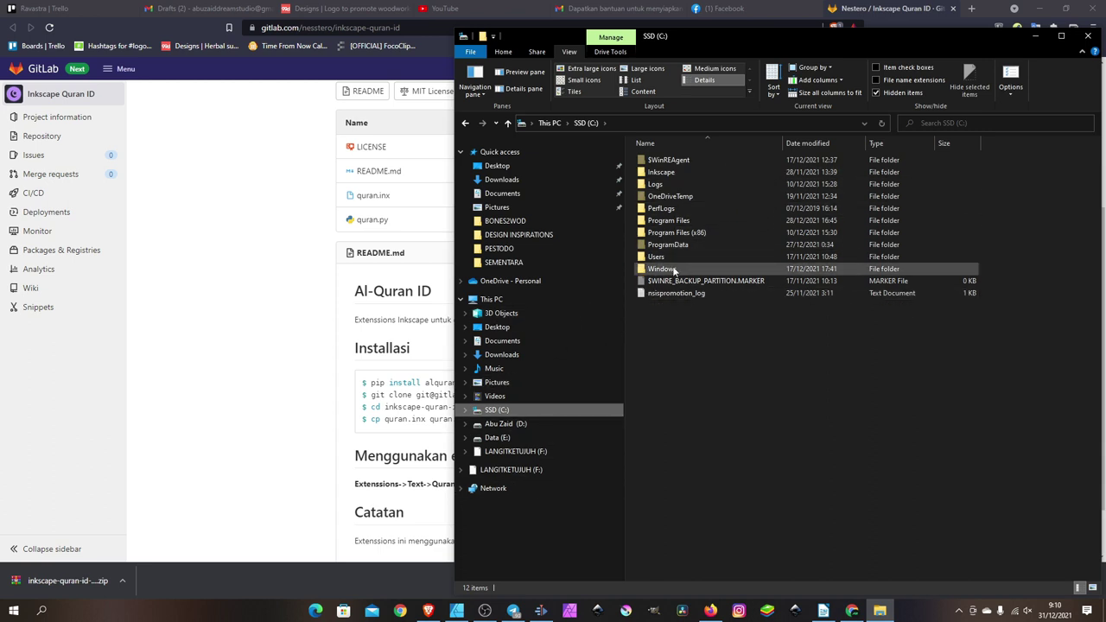
{"action": "double_click", "coordinate": [671, 256]}
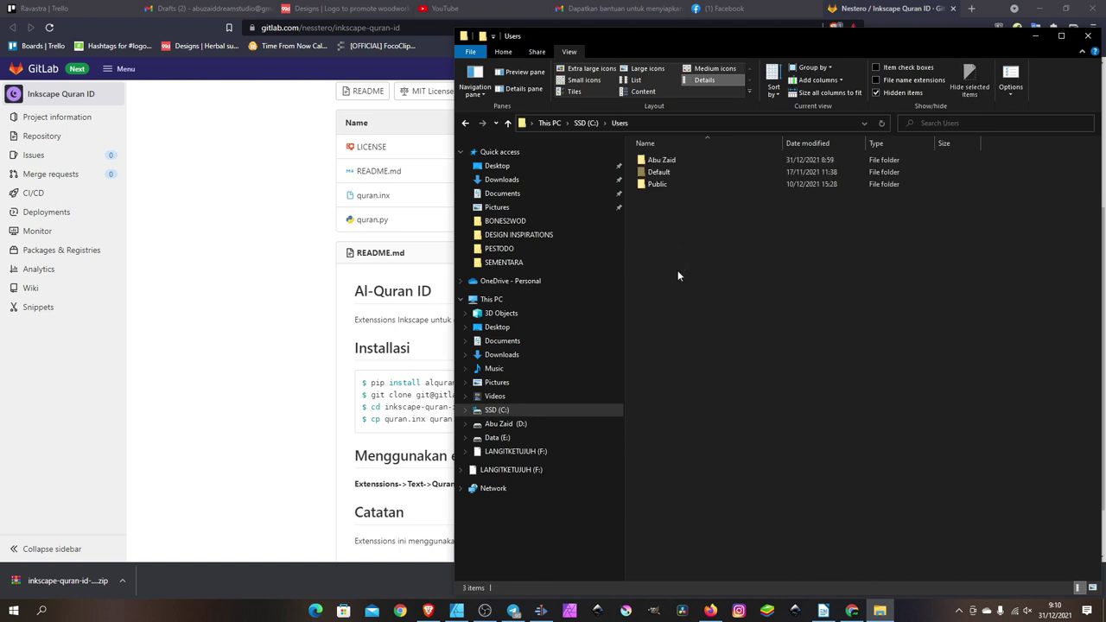
{"action": "double_click", "coordinate": [667, 166]}
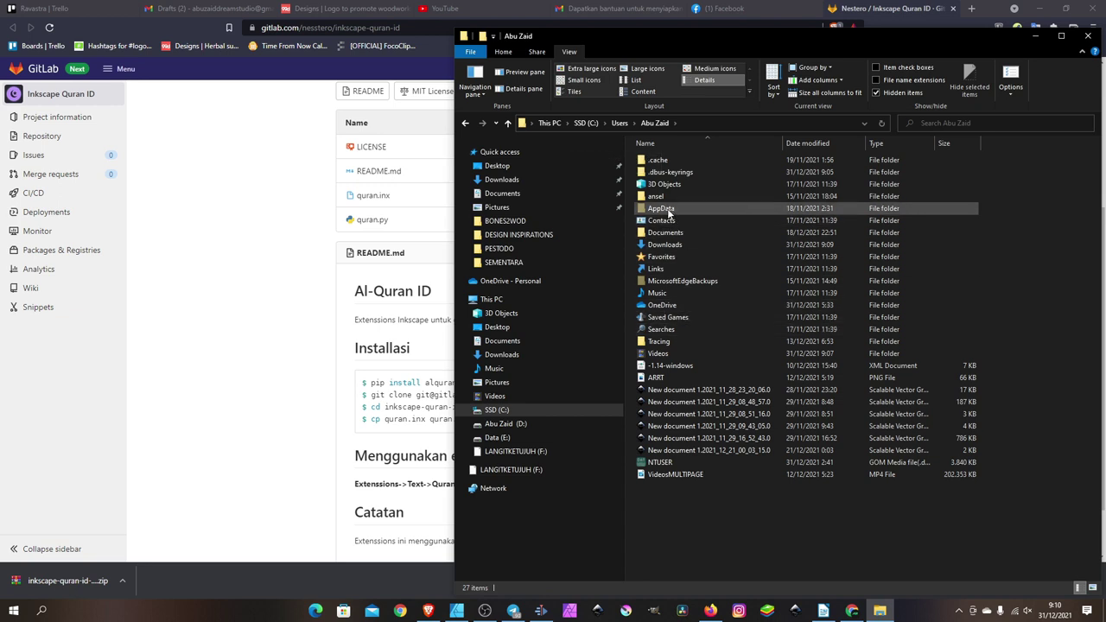
{"action": "double_click", "coordinate": [671, 215]}
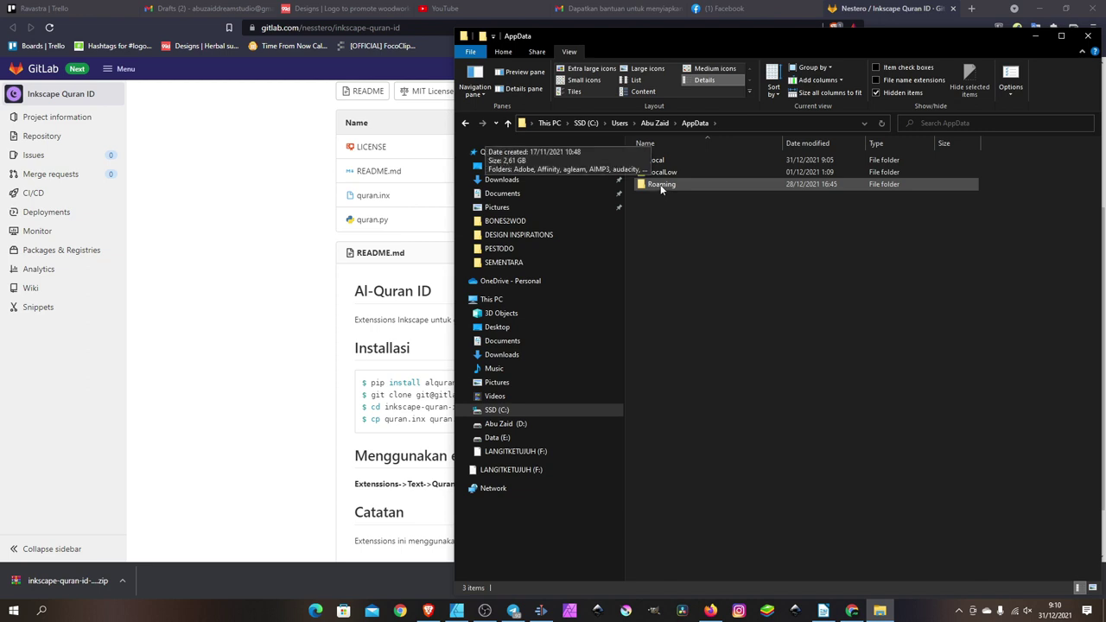
{"action": "double_click", "coordinate": [661, 185]}
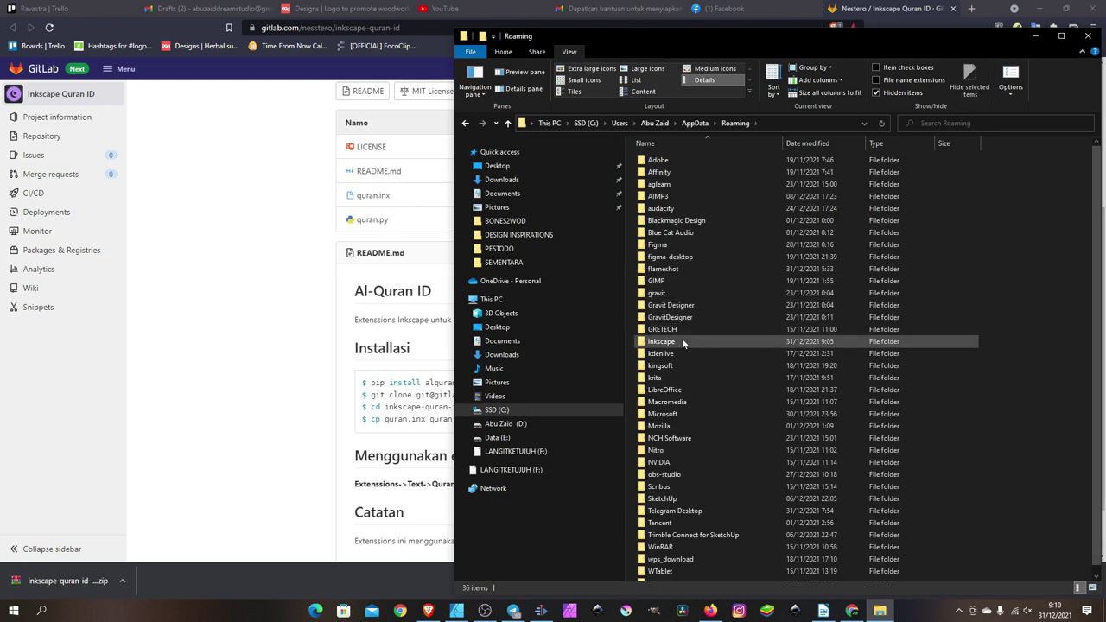
{"action": "double_click", "coordinate": [682, 341]}
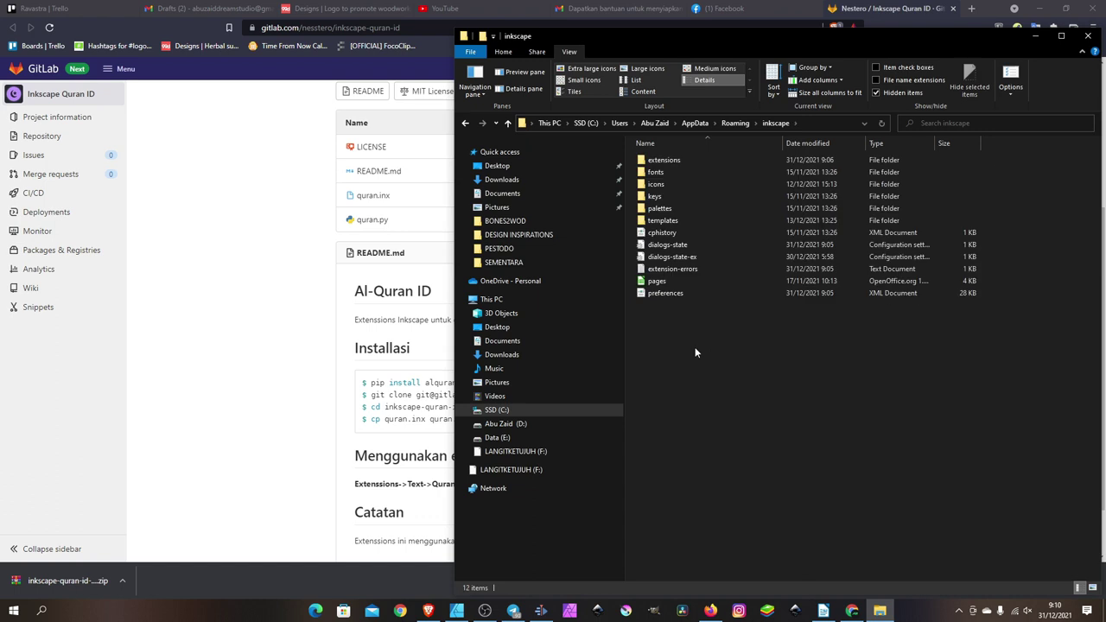
Step: Paste inkscape-quran-id-master into extensions and open it to verify quran.inx and quran.py
{"action": "double_click", "coordinate": [661, 163]}
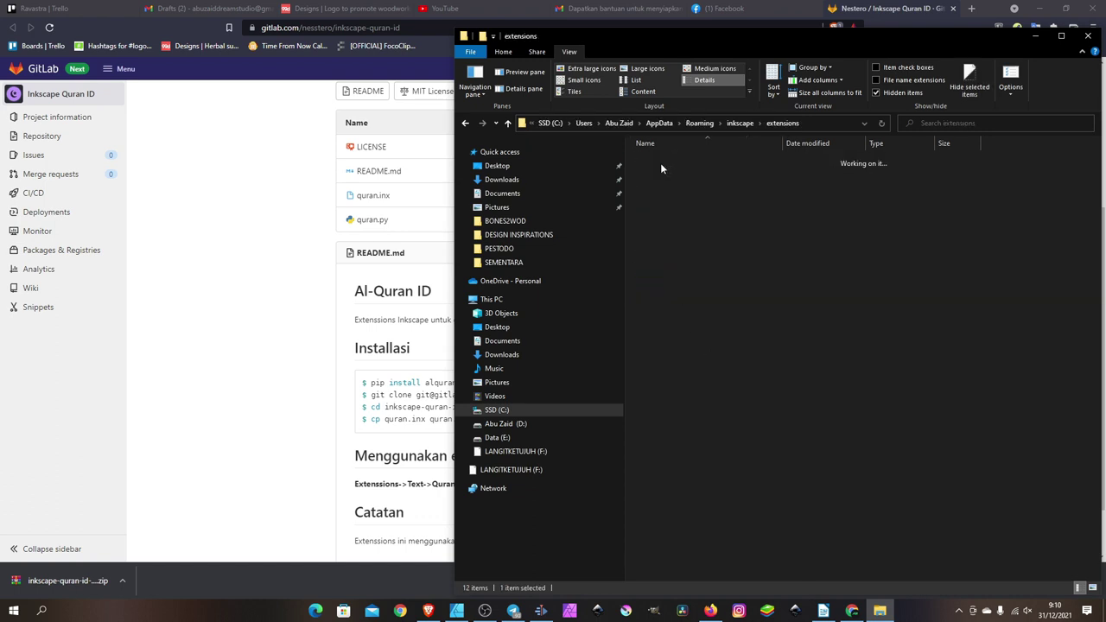
{"action": "right_click", "coordinate": [704, 264]}
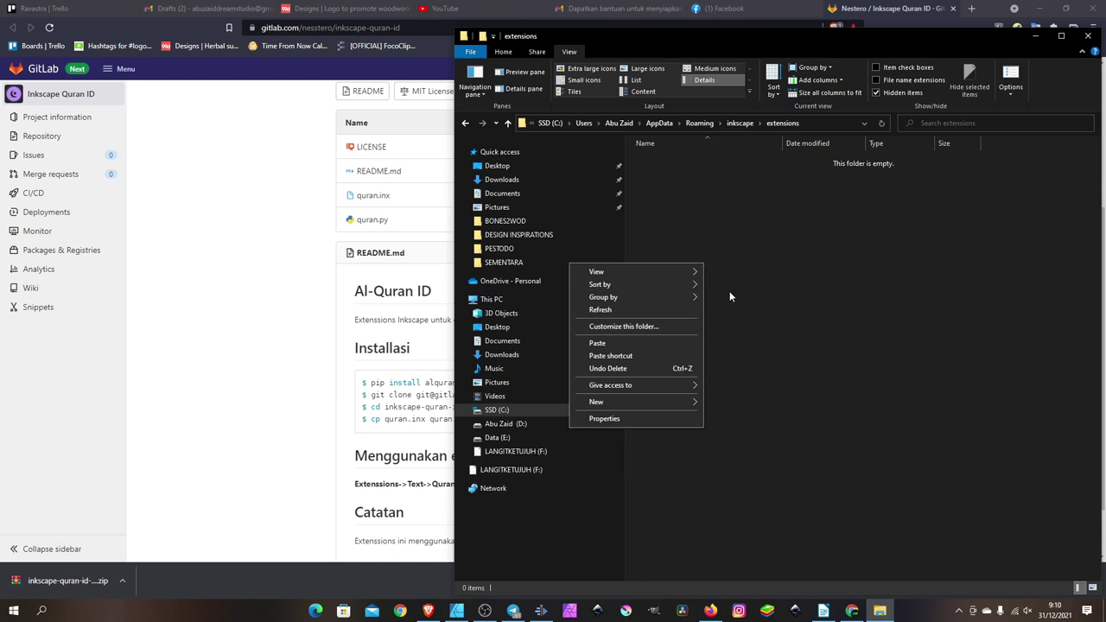
{"action": "left_click", "coordinate": [646, 342]}
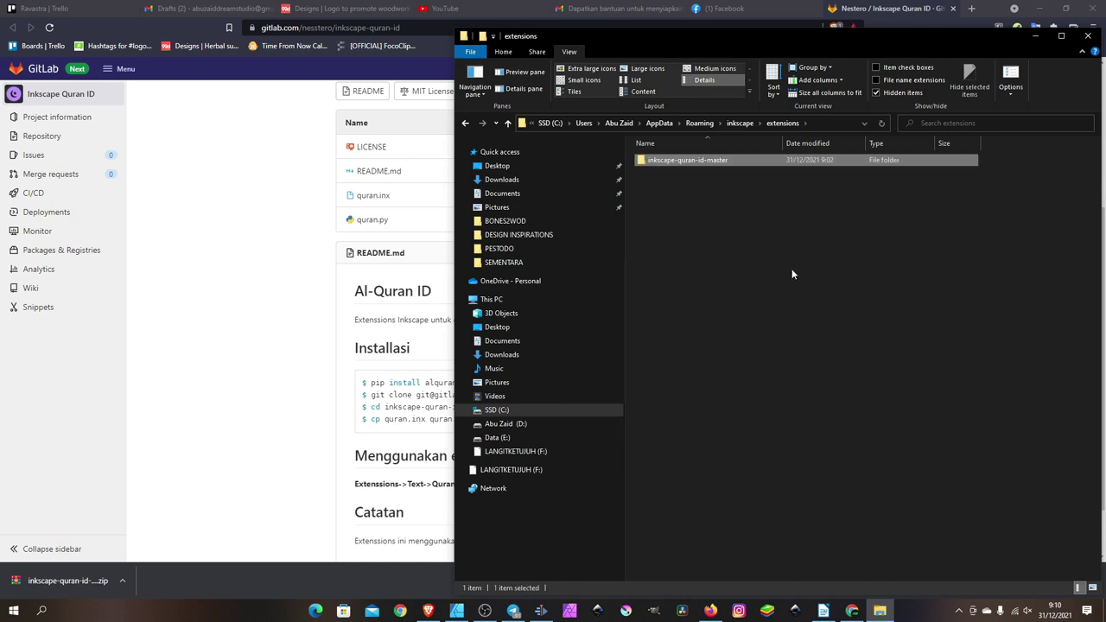
{"action": "double_click", "coordinate": [720, 163]}
{"action": "double_click", "coordinate": [719, 164]}
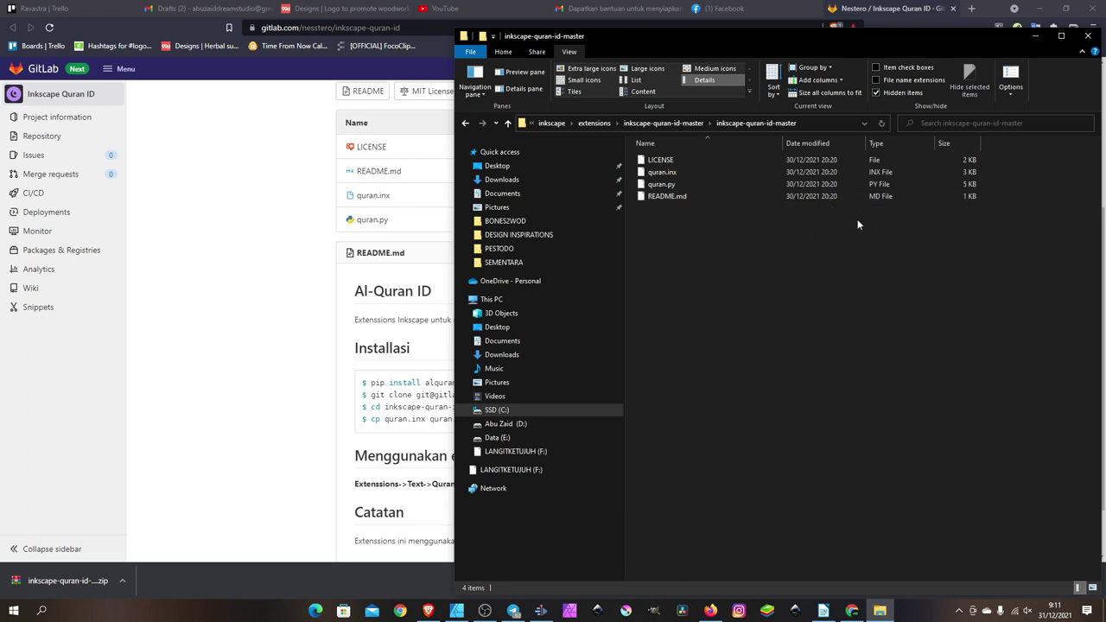
Step: Close File Explorer, launch Inkscape and open Extensions > Text > Quran ID
{"action": "left_click", "coordinate": [1088, 36]}
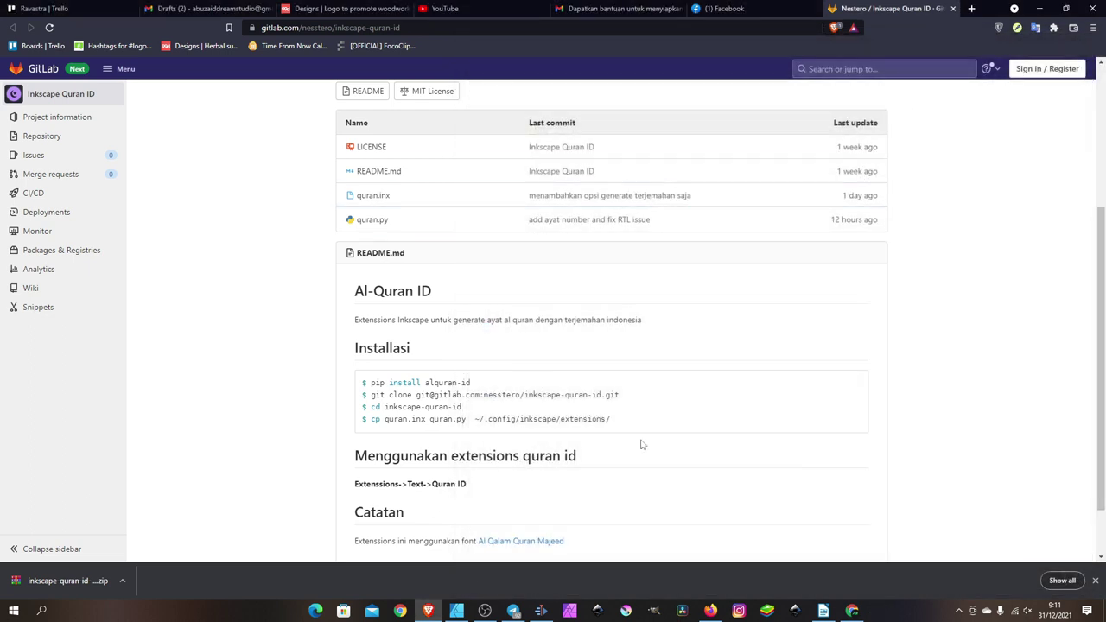
{"action": "left_click", "coordinate": [594, 612]}
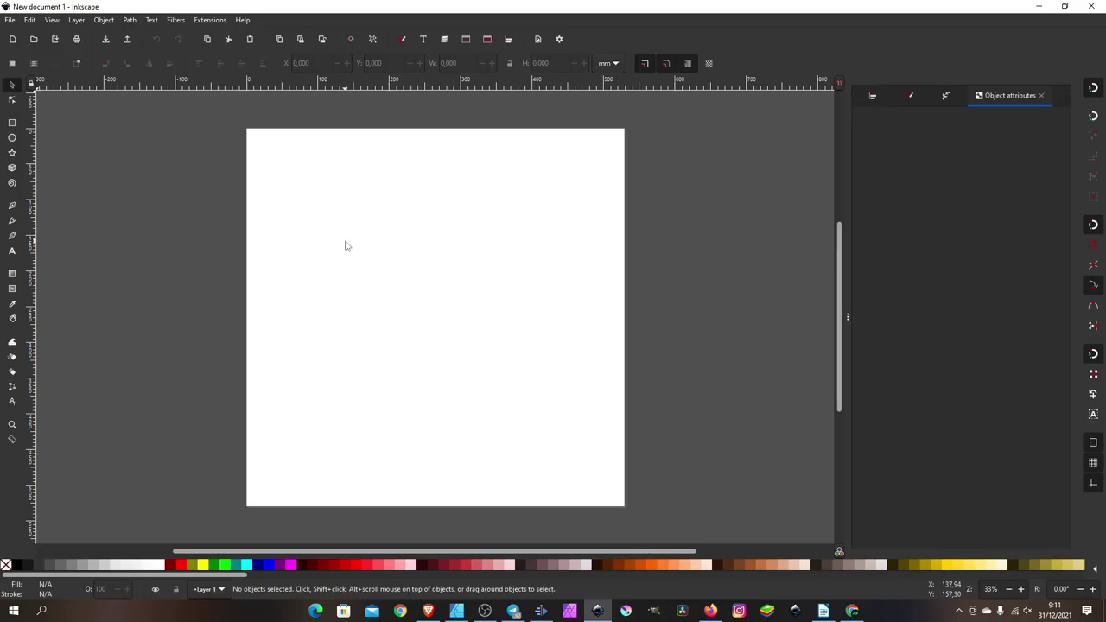
{"action": "left_click", "coordinate": [212, 21]}
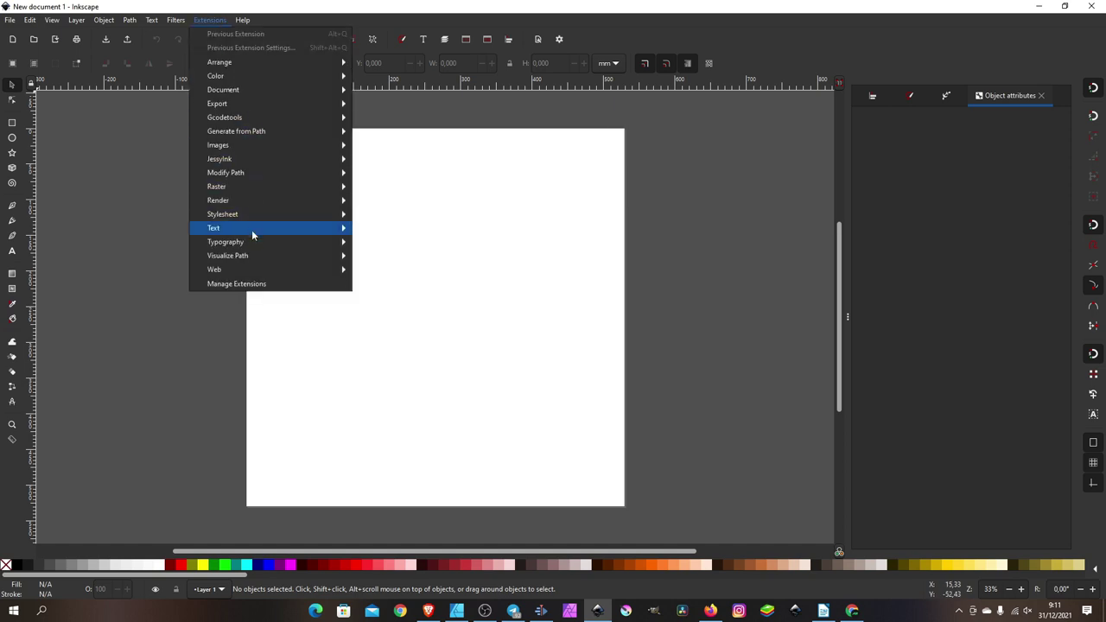
{"action": "mouse_move", "coordinate": [259, 229]}
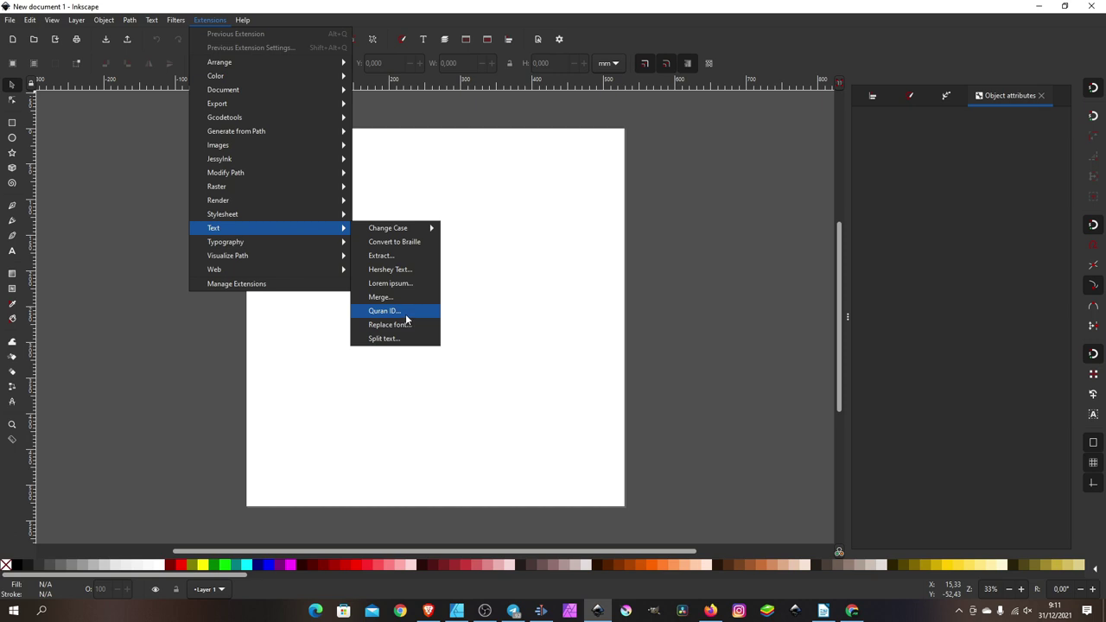
{"action": "left_click", "coordinate": [407, 318]}
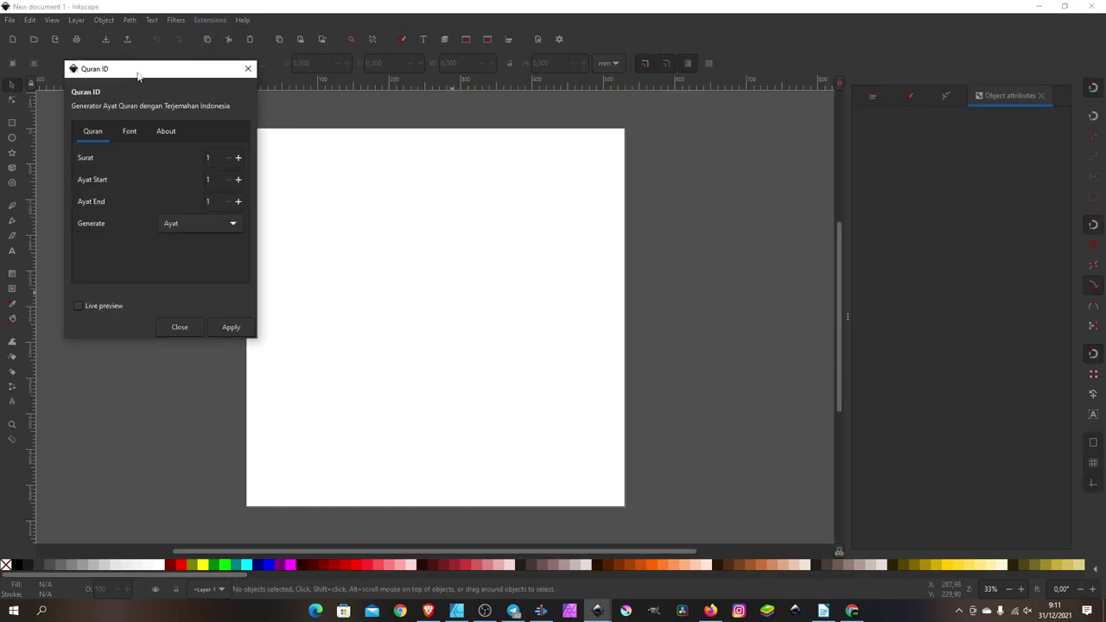
Step: Move the Quran ID dialog over the page's right edge and select the Ayat Start field
{"action": "left_click_drag", "start_coordinate": [138, 68], "coordinate": [640, 179]}
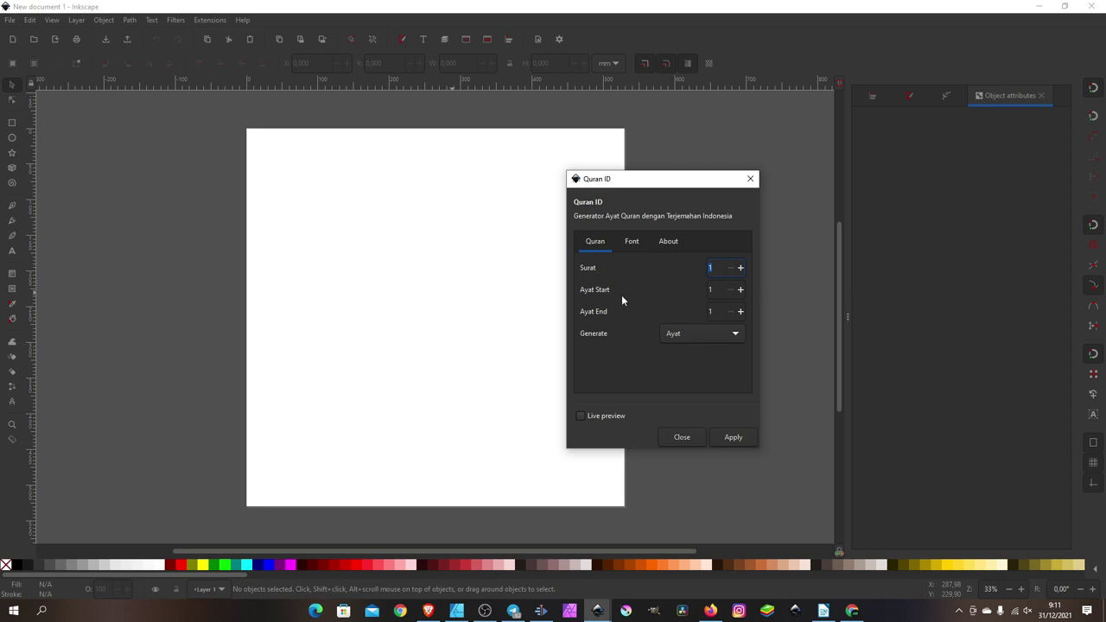
{"action": "left_click", "coordinate": [717, 290]}
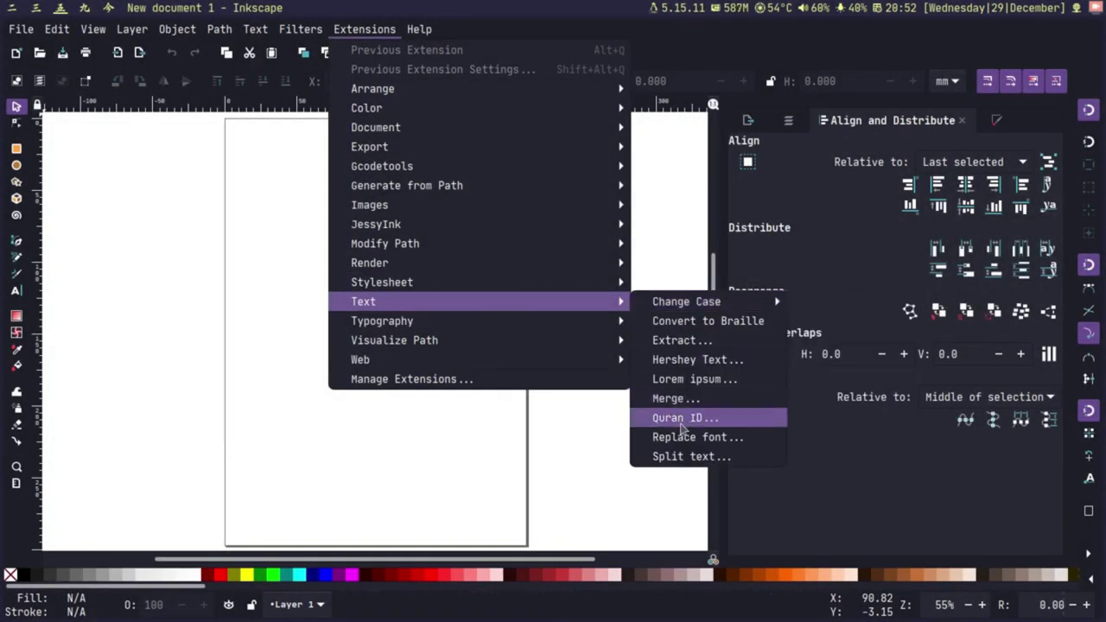
Step: Reopen the Quran ID generator, browse its Font and About tabs, and enable Live preview
{"action": "left_click", "coordinate": [685, 422]}
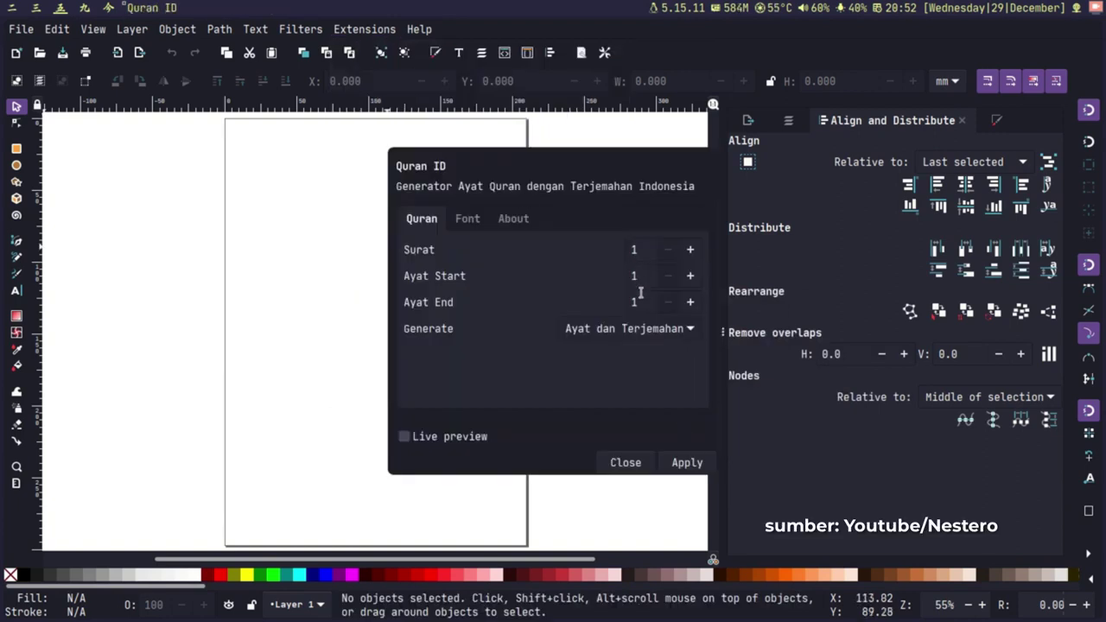
{"action": "left_click", "coordinate": [466, 219]}
{"action": "left_click", "coordinate": [512, 219]}
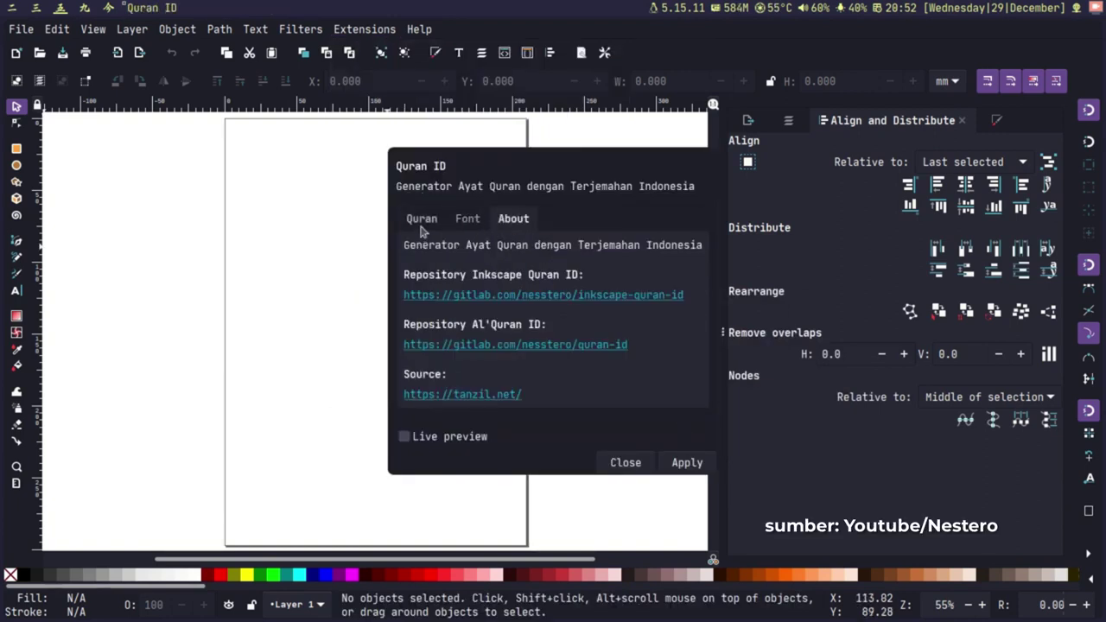
{"action": "left_click", "coordinate": [422, 218]}
{"action": "left_click", "coordinate": [575, 394]}
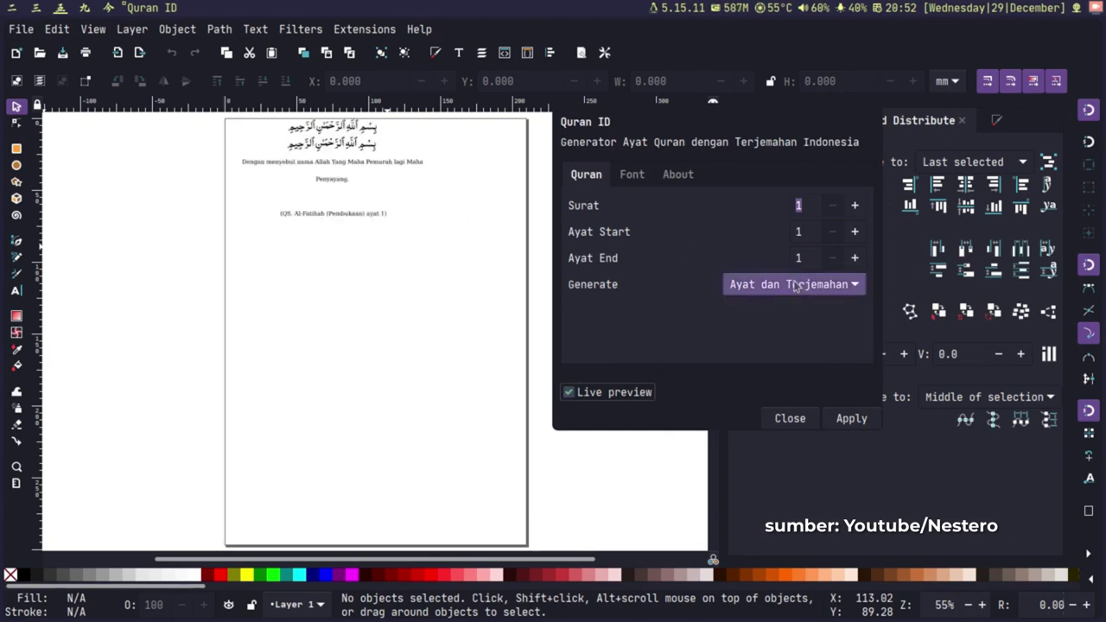
Step: Set Ayat End to 7 and Generate to Ayat dan Terjemahan
{"action": "left_click", "coordinate": [791, 284]}
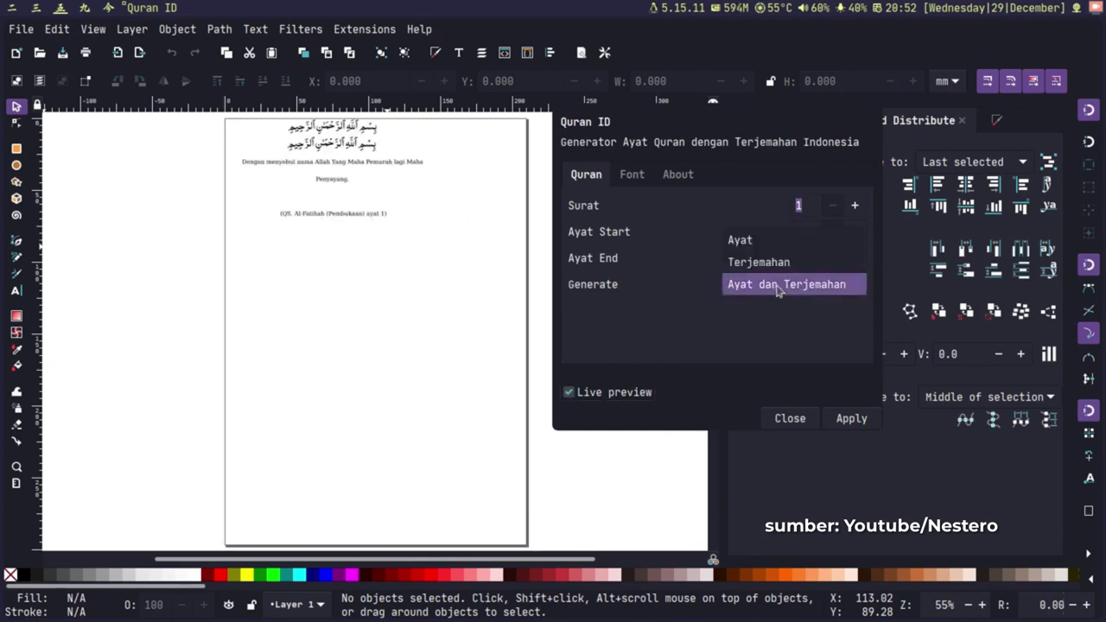
{"action": "left_click", "coordinate": [747, 241]}
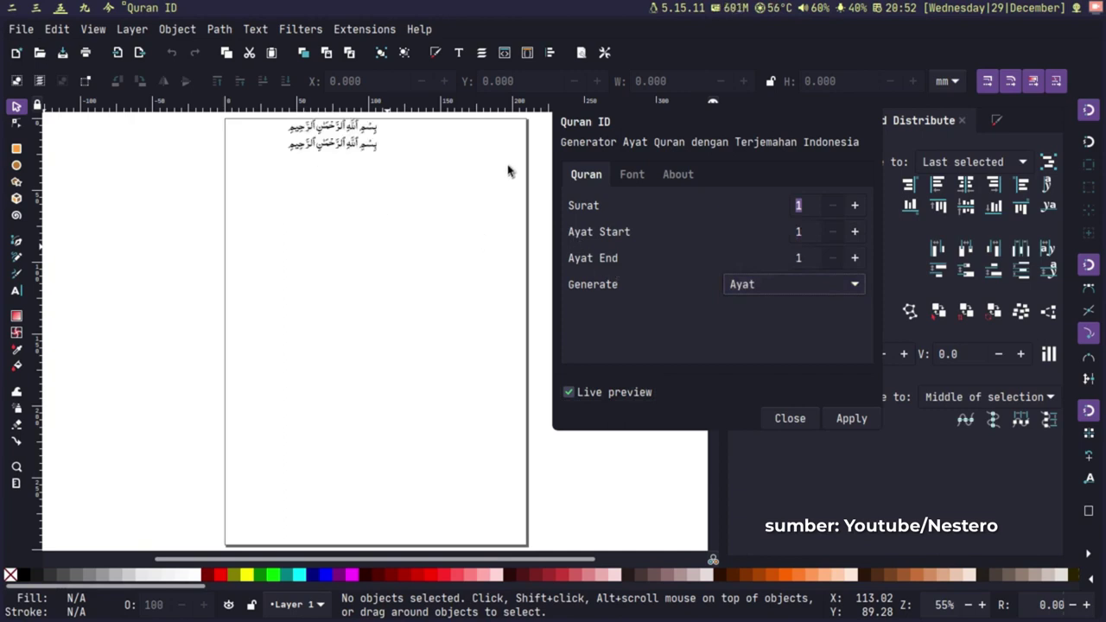
{"action": "left_click", "coordinate": [761, 284]}
{"action": "left_click", "coordinate": [756, 308]}
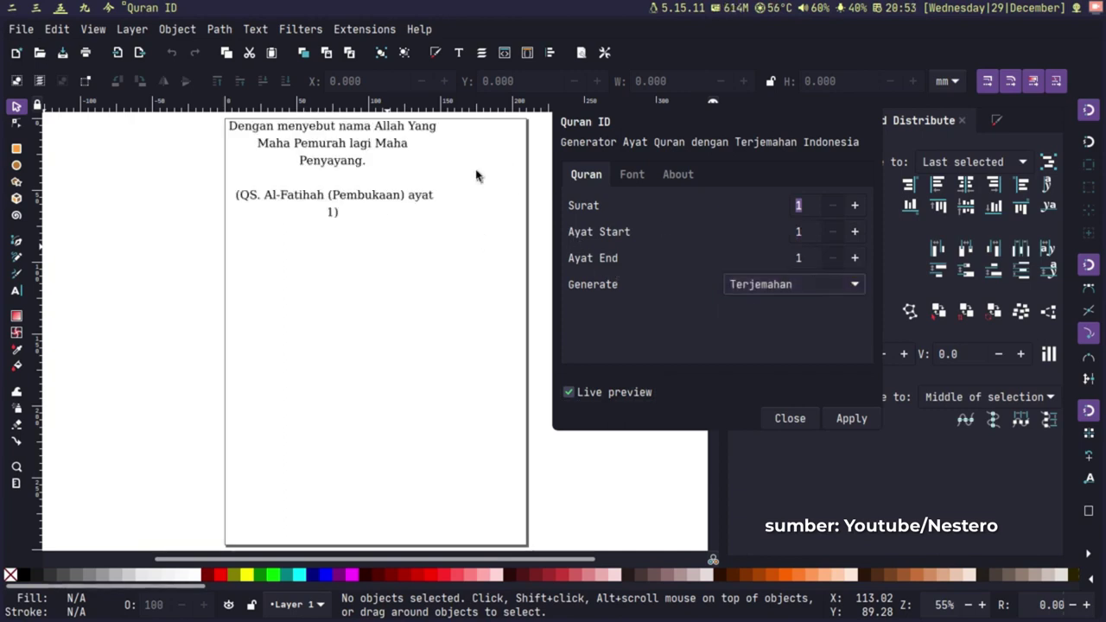
{"action": "double_click", "coordinate": [805, 252]}
{"action": "type", "text": "7"}
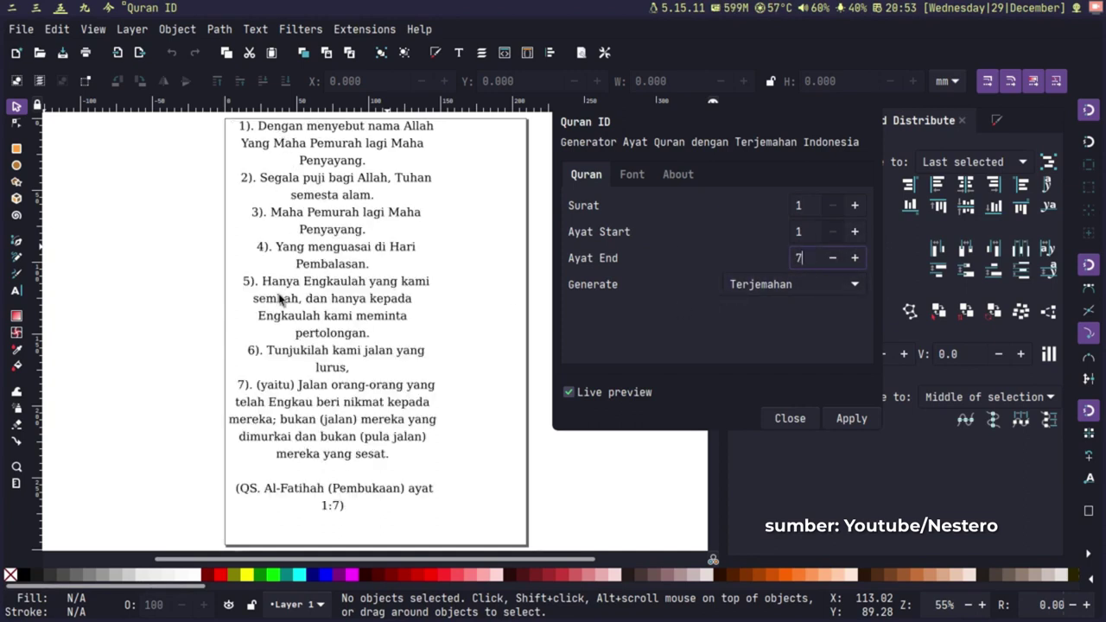
{"action": "left_click", "coordinate": [794, 285]}
{"action": "left_click", "coordinate": [778, 309]}
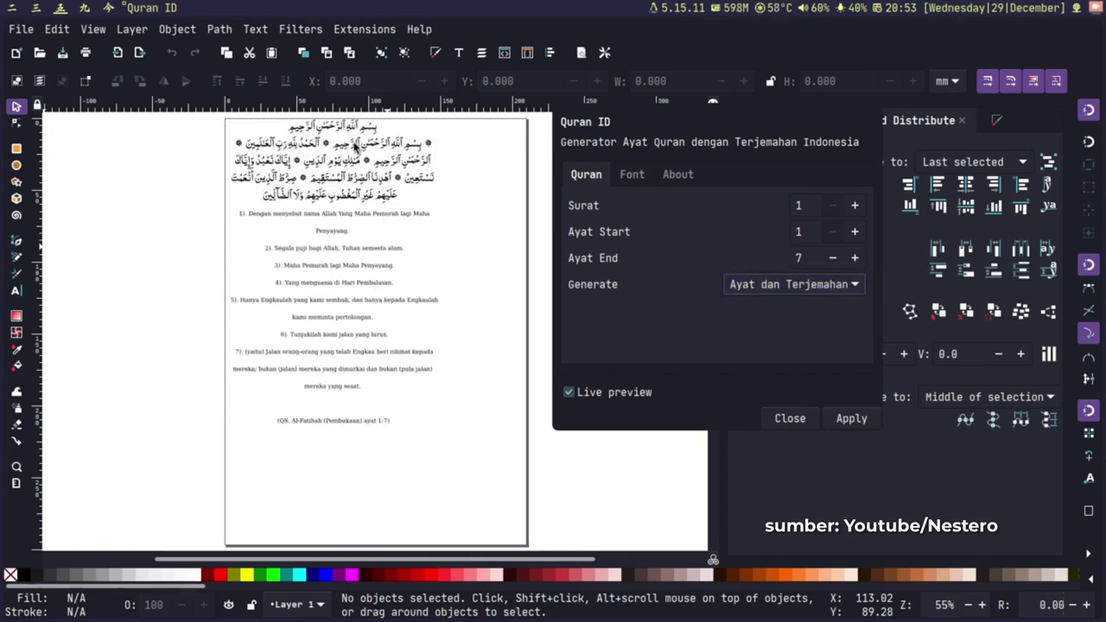
Step: Set font size 7.0, spacing 2.0 and inline size 200 in the Font tab
{"action": "left_click", "coordinate": [632, 174]}
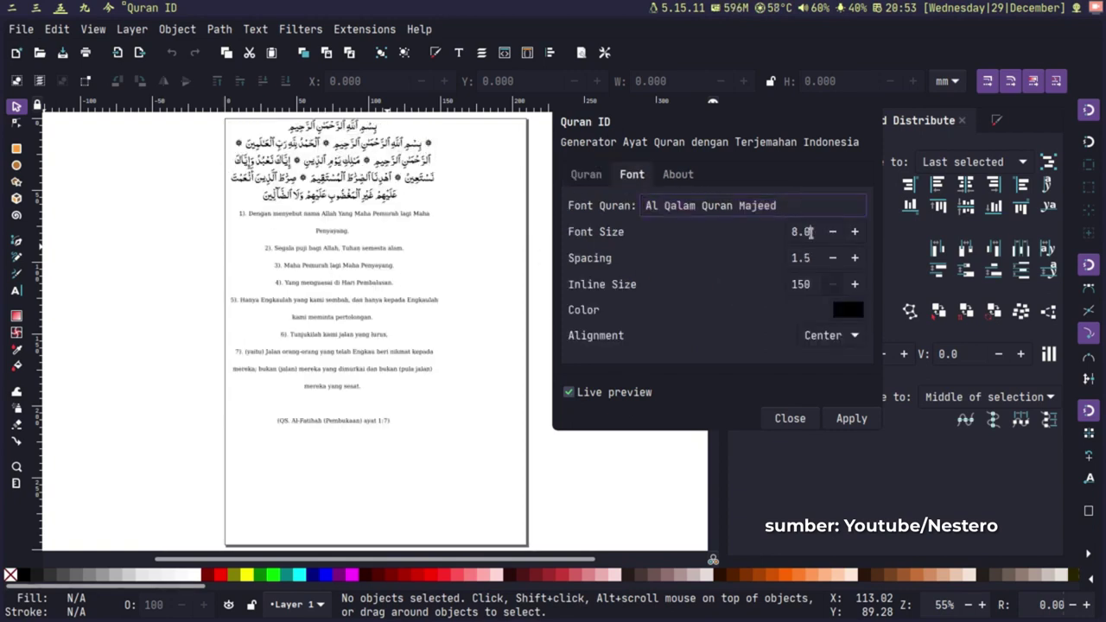
{"action": "key", "text": "Tab"}
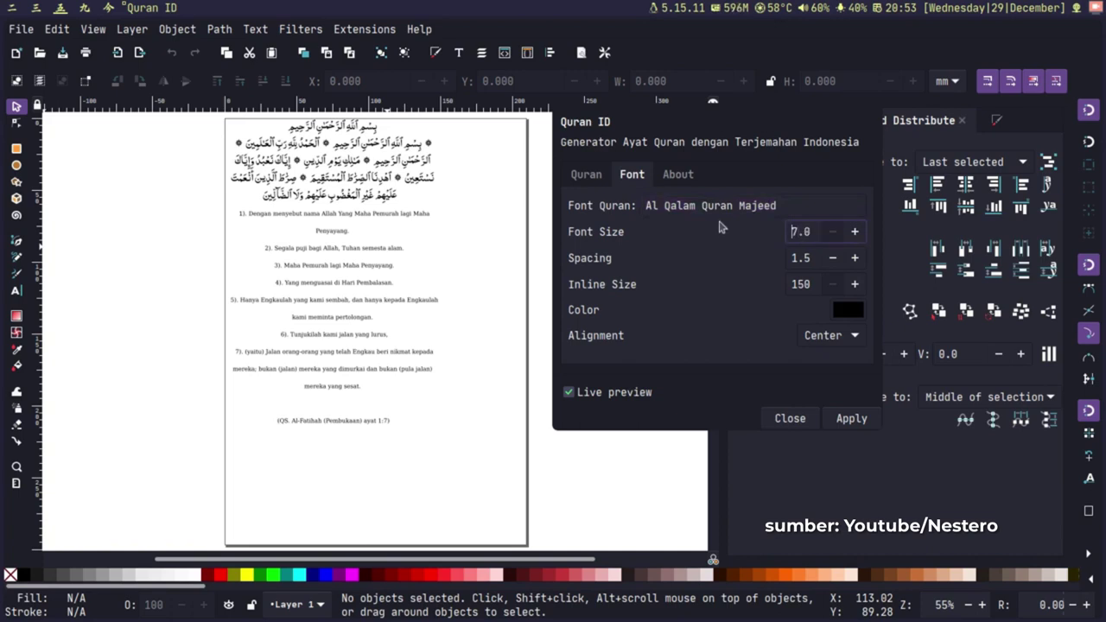
{"action": "key", "text": "Tab"}
{"action": "type", "text": "2"}
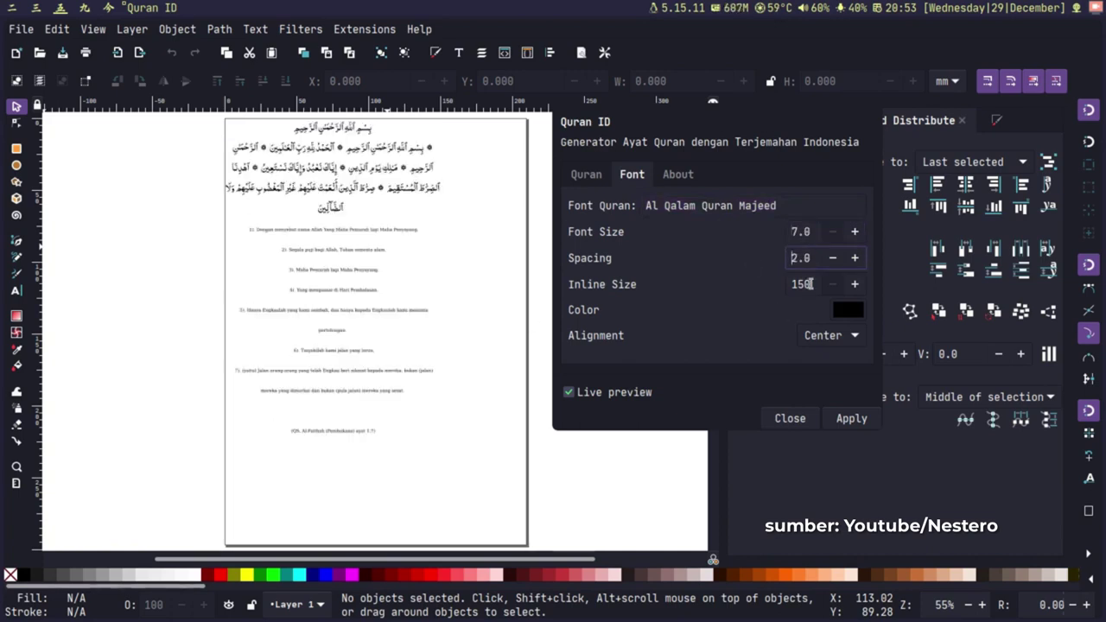
{"action": "key", "text": "Tab"}
{"action": "type", "text": "2"}
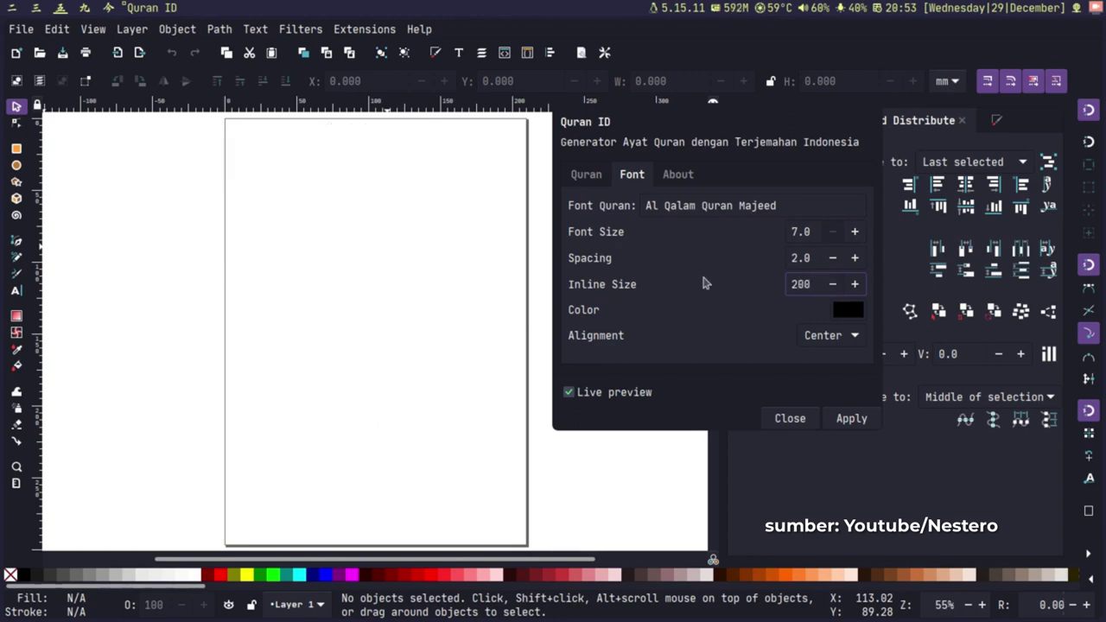
Step: Make the text yellow and set Generate to Terjemahan only
{"action": "left_click", "coordinate": [836, 313]}
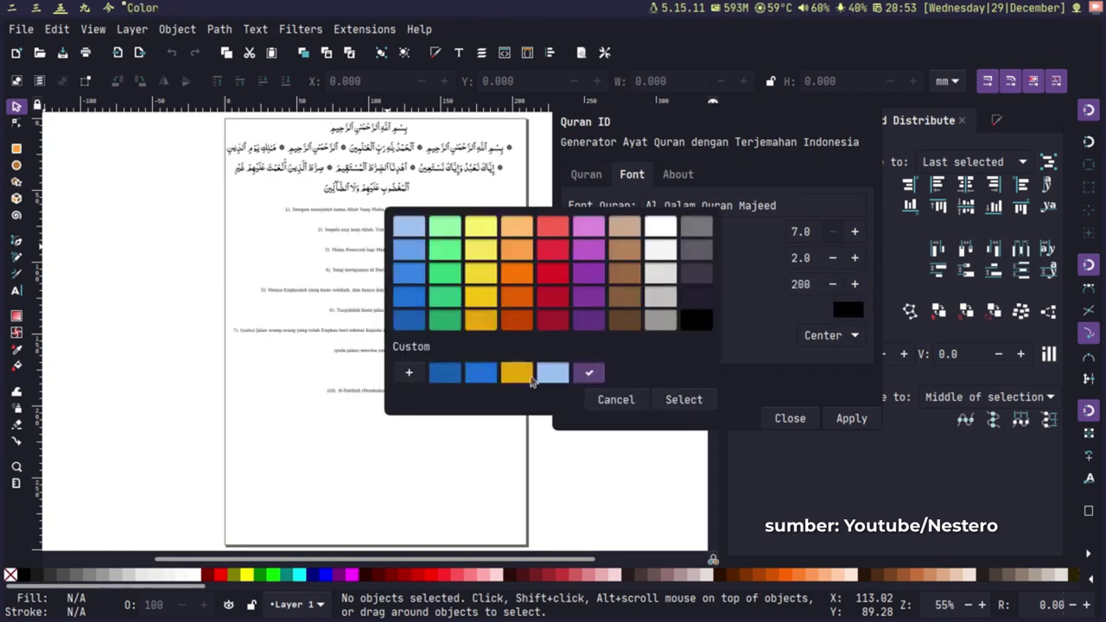
{"action": "left_click", "coordinate": [532, 374]}
{"action": "left_click", "coordinate": [683, 399]}
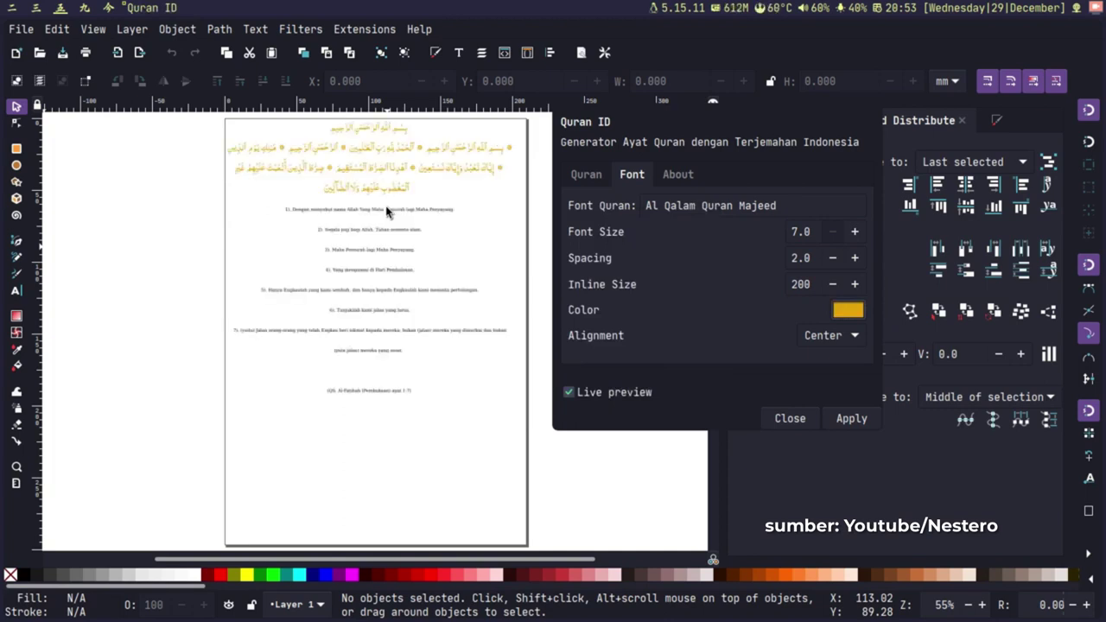
{"action": "left_click", "coordinate": [586, 174]}
{"action": "left_click", "coordinate": [794, 285]}
{"action": "left_click", "coordinate": [743, 261]}
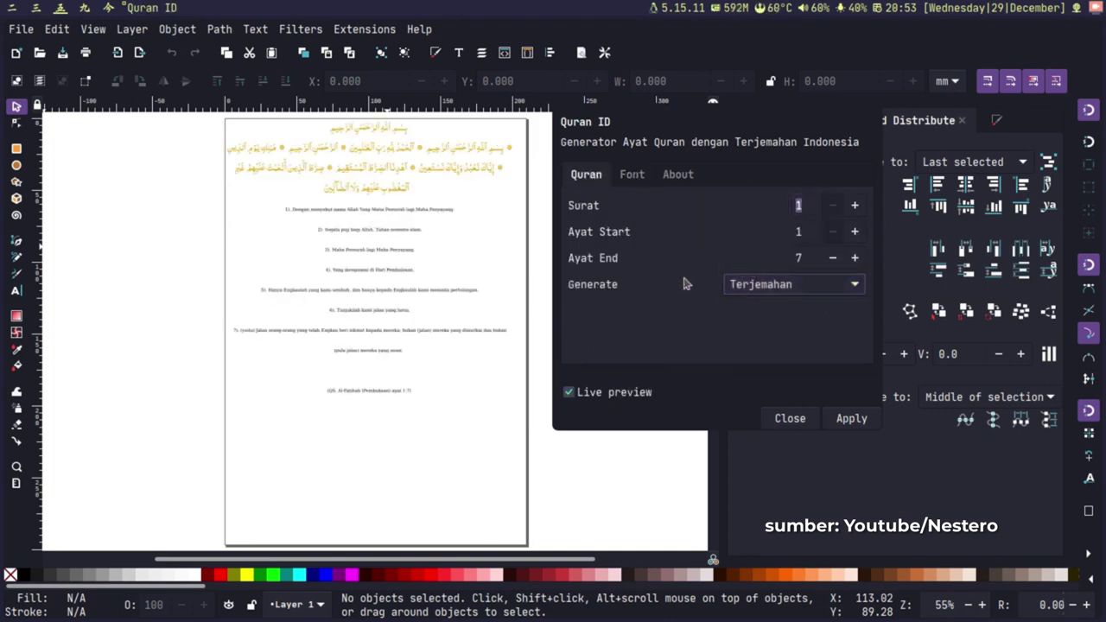
Step: Change the generated text colour to black
{"action": "left_click", "coordinate": [678, 174]}
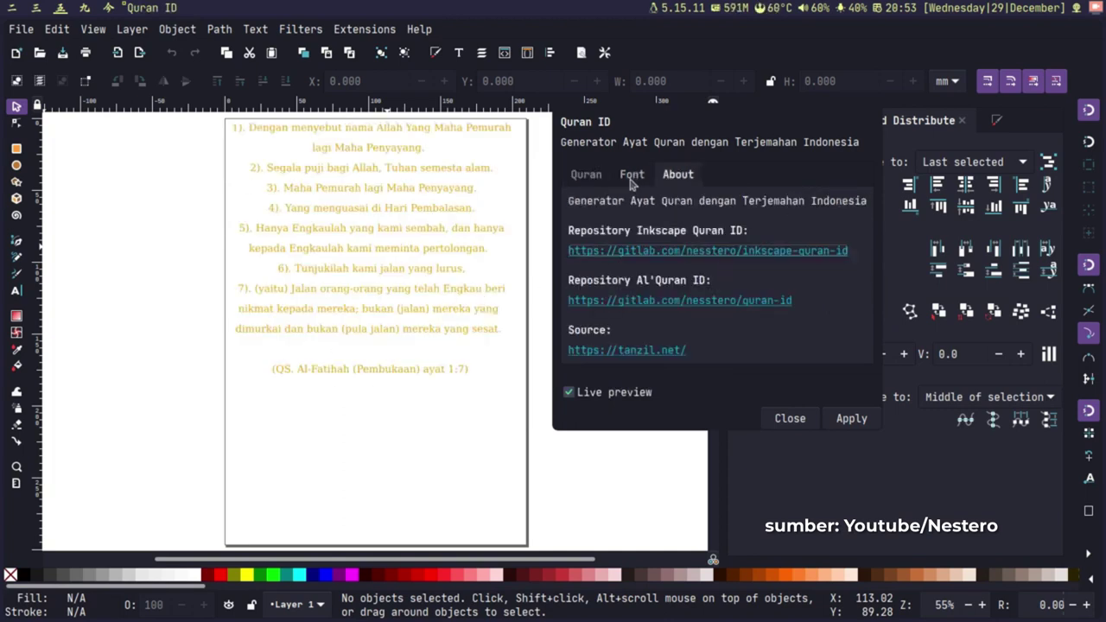
{"action": "left_click", "coordinate": [631, 173]}
{"action": "left_click", "coordinate": [848, 310]}
{"action": "left_click", "coordinate": [644, 399]}
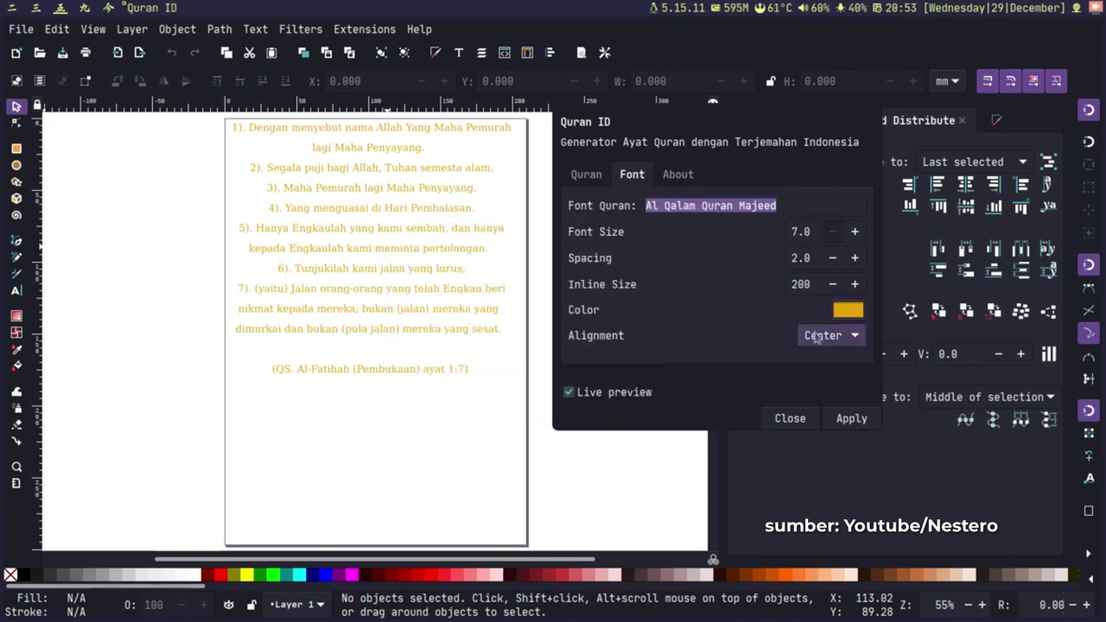
{"action": "left_click", "coordinate": [848, 310]}
{"action": "left_click", "coordinate": [684, 400]}
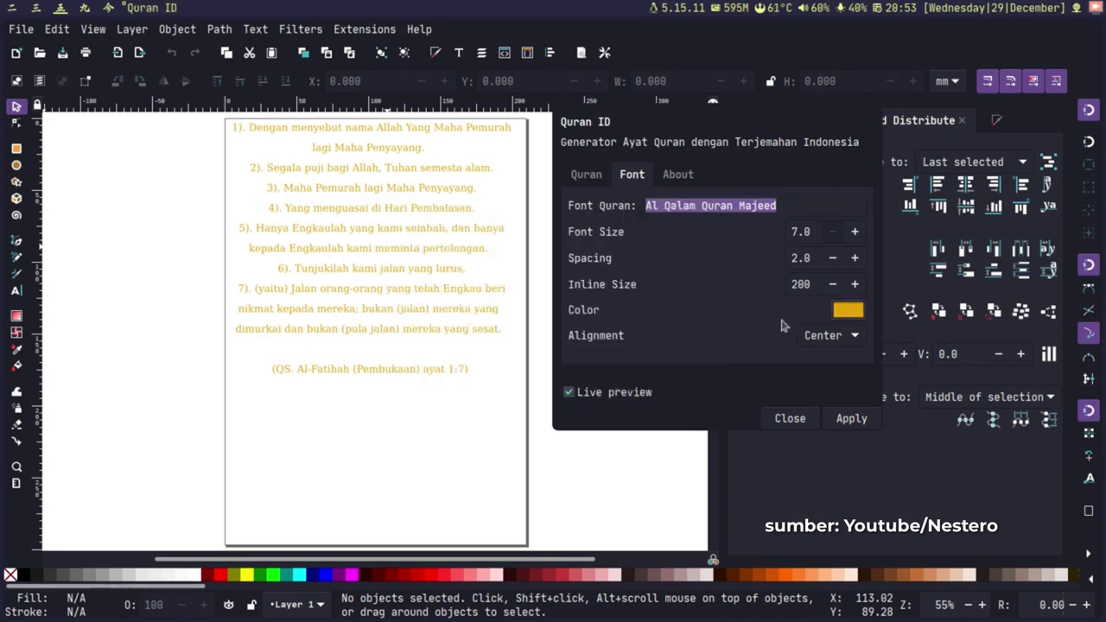
{"action": "left_click", "coordinate": [848, 310]}
{"action": "left_click", "coordinate": [595, 381]}
{"action": "left_click", "coordinate": [685, 399]}
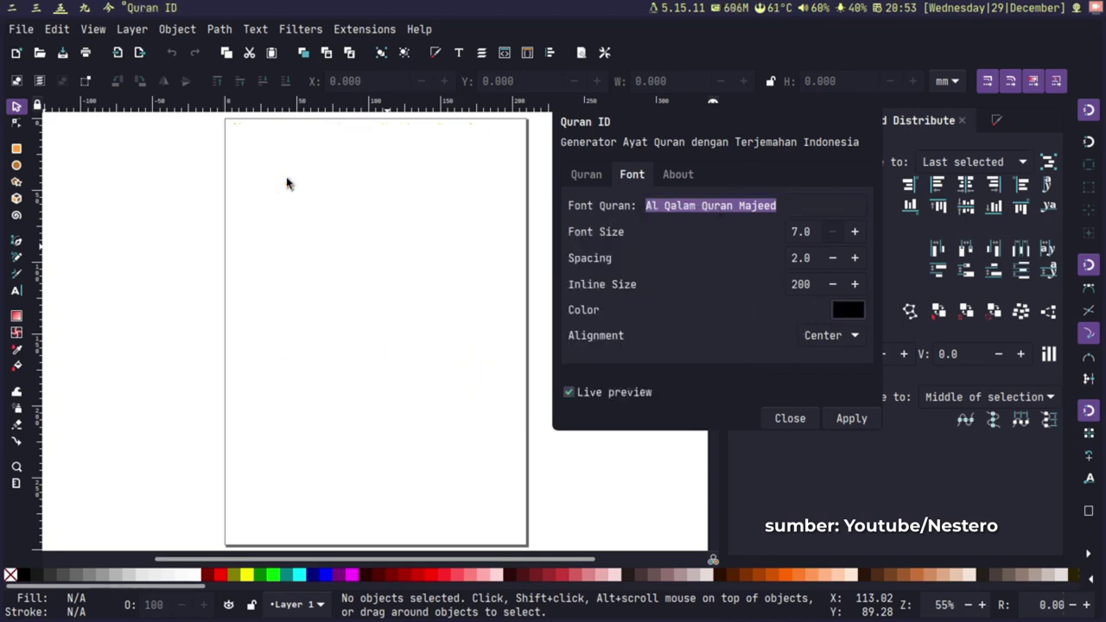
Step: Right-align the text, generate Arabic verses only (Ayat), and close the Quran ID dialog
{"action": "left_click", "coordinate": [832, 336]}
{"action": "left_click", "coordinate": [825, 423]}
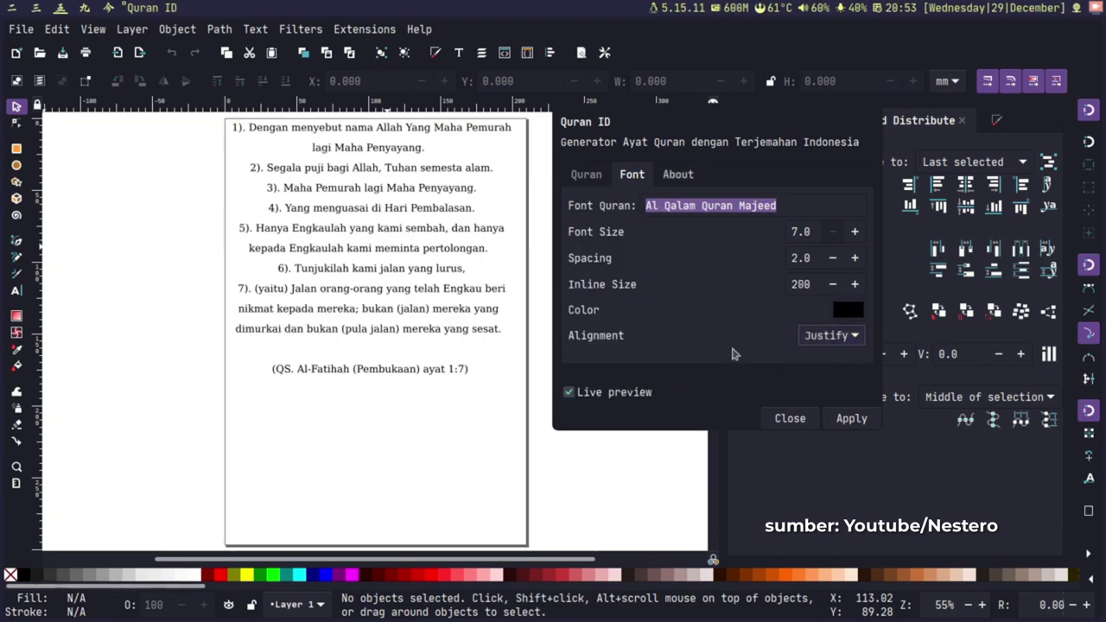
{"action": "left_click", "coordinate": [831, 335]}
{"action": "left_click", "coordinate": [821, 288]}
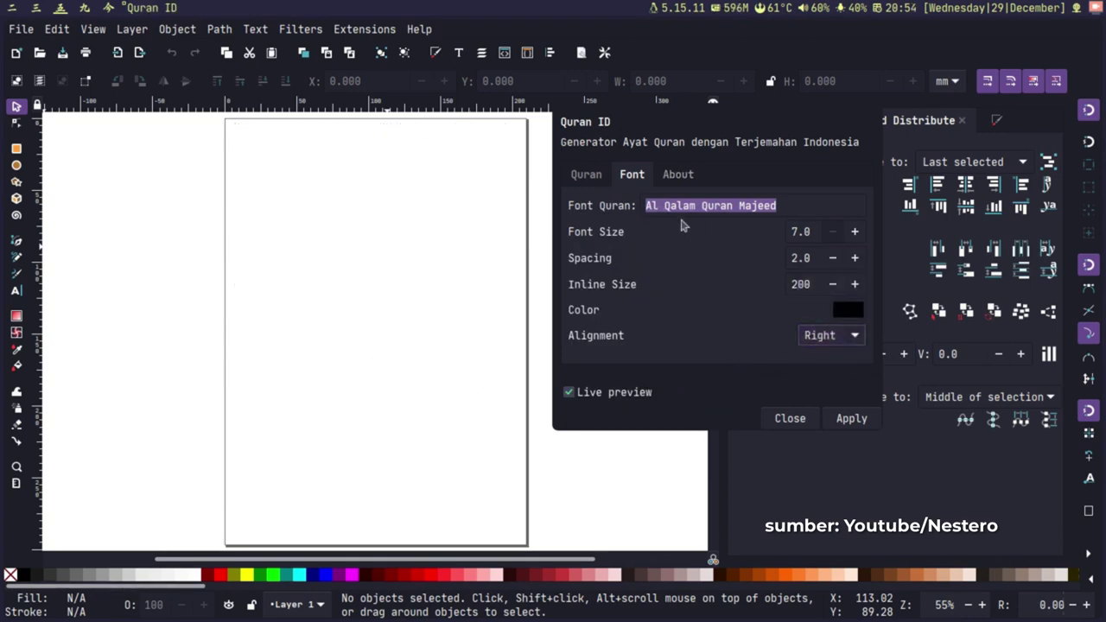
{"action": "left_click", "coordinate": [586, 174]}
{"action": "left_click", "coordinate": [790, 285]}
{"action": "left_click", "coordinate": [752, 257]}
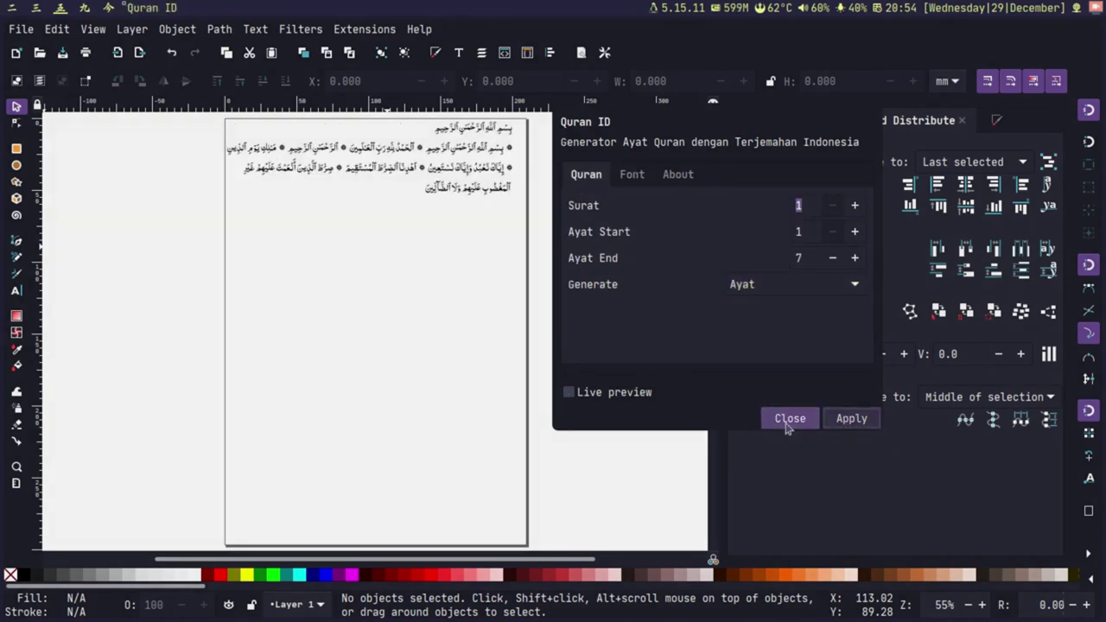
{"action": "left_click", "coordinate": [788, 418]}
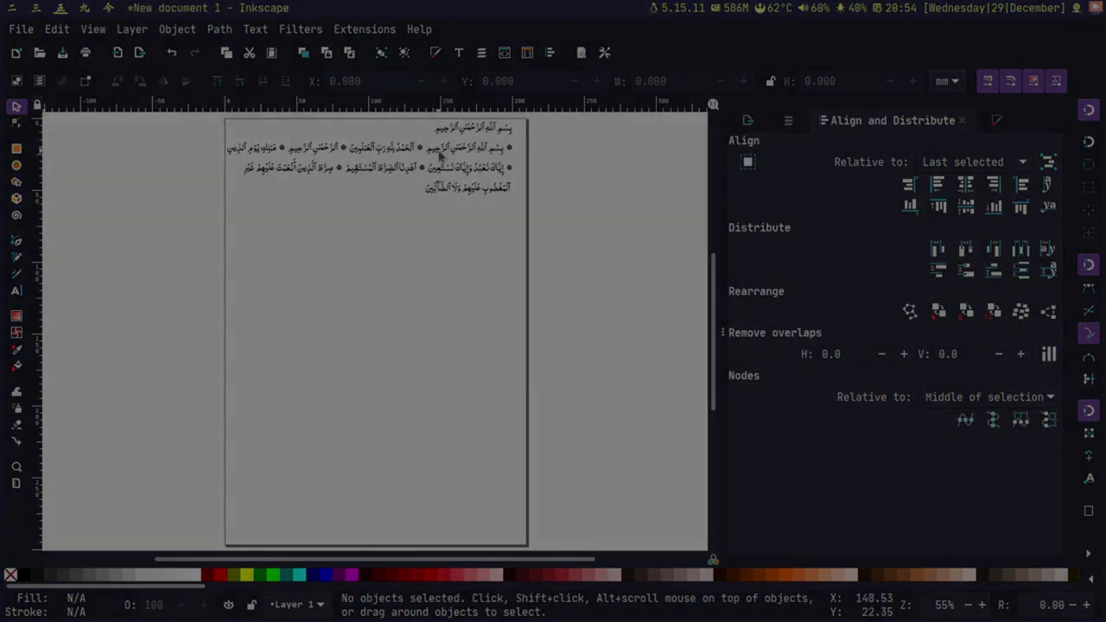